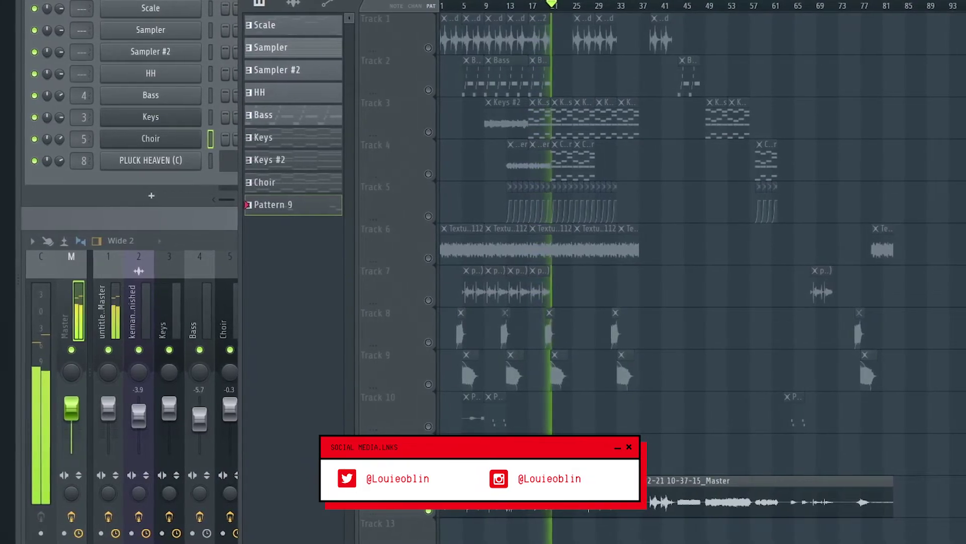
# Step: Play back the opening bars of the kemanche 109 loop with Track 1 soloed, and stop playback
pyautogui.press('space')
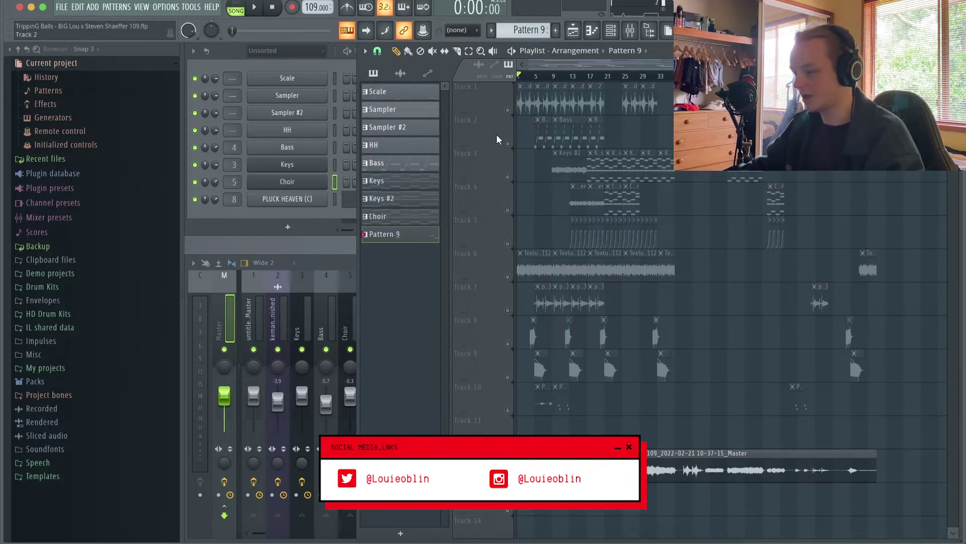
pyautogui.scroll(5, 534, 157)
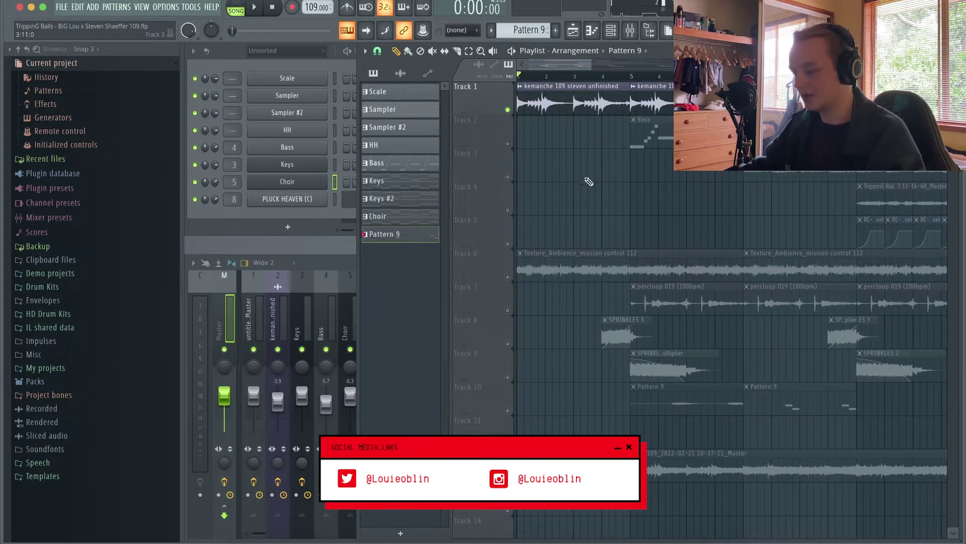
pyautogui.press('space')
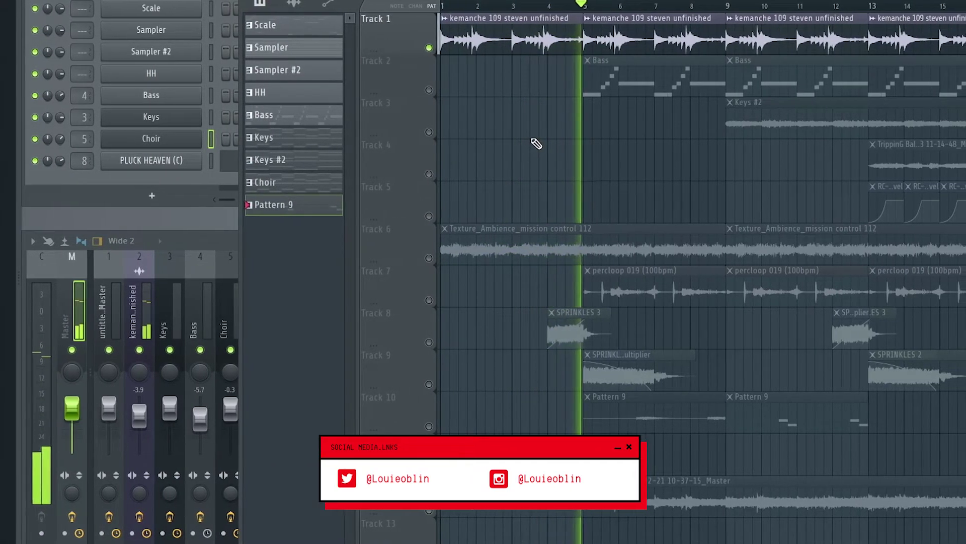
pyautogui.press('space')
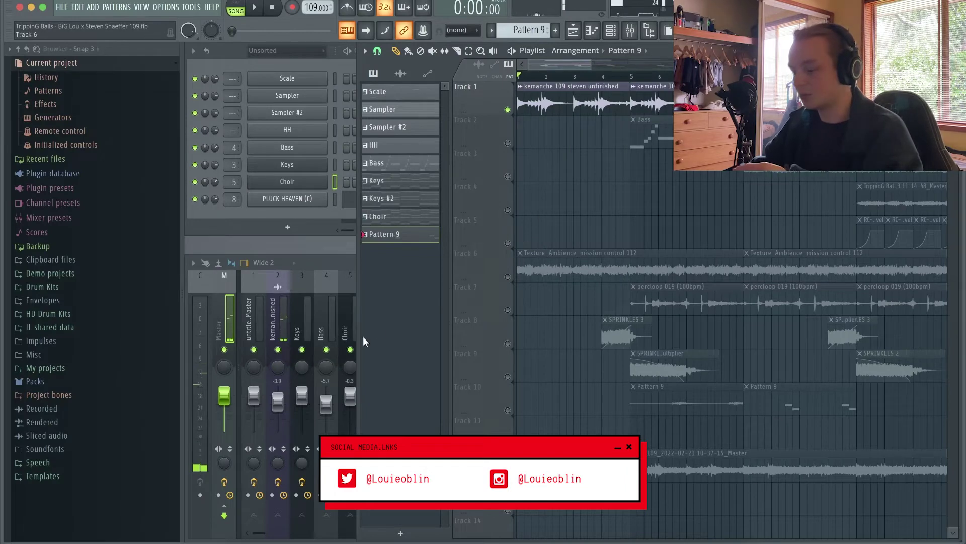
# Step: Inspect the Guitar Rig 5 FX, RC-20 Retro Color and FF Pro-Q 3 effects on the kemanche 109 mixer insert
pyautogui.click(276, 315)
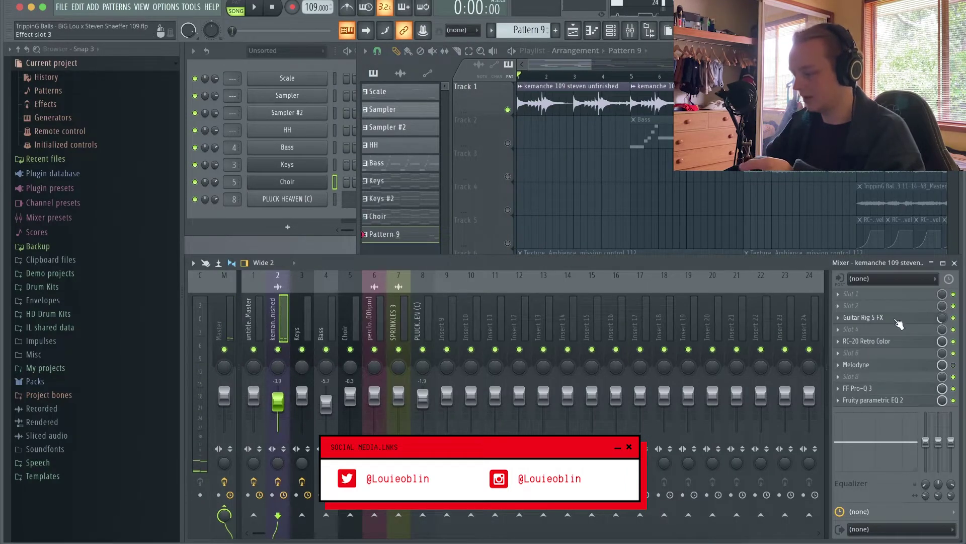
pyautogui.click(896, 319)
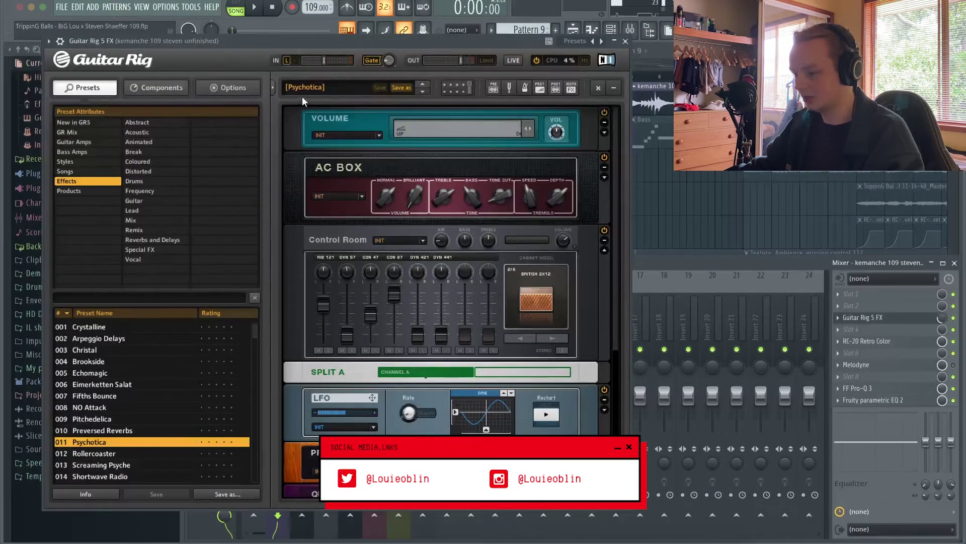
pyautogui.click(626, 41)
pyautogui.click(867, 340)
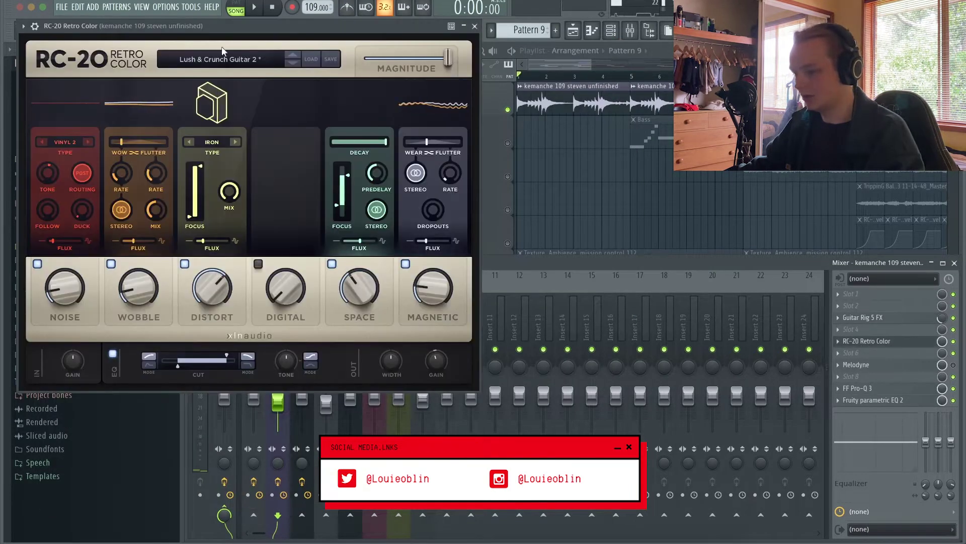
pyautogui.click(474, 26)
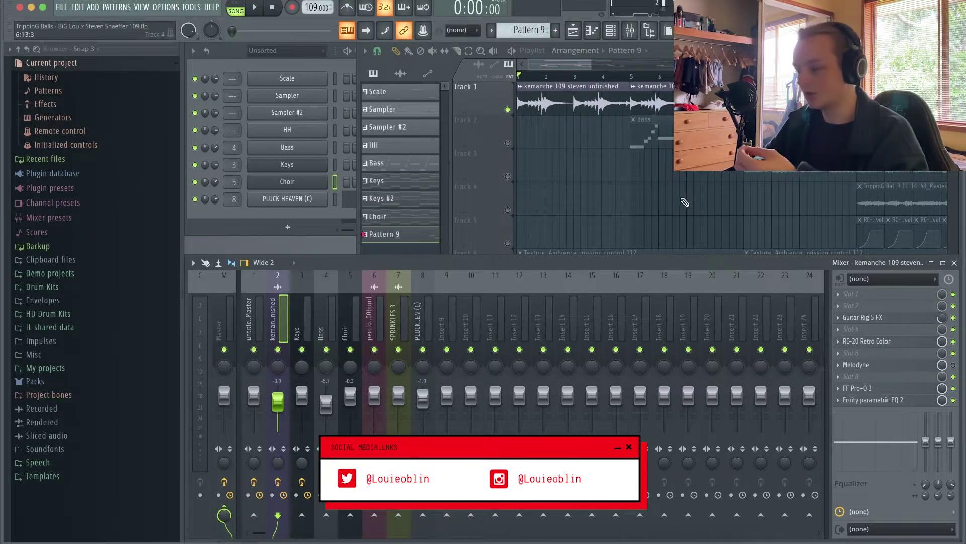
pyautogui.click(866, 388)
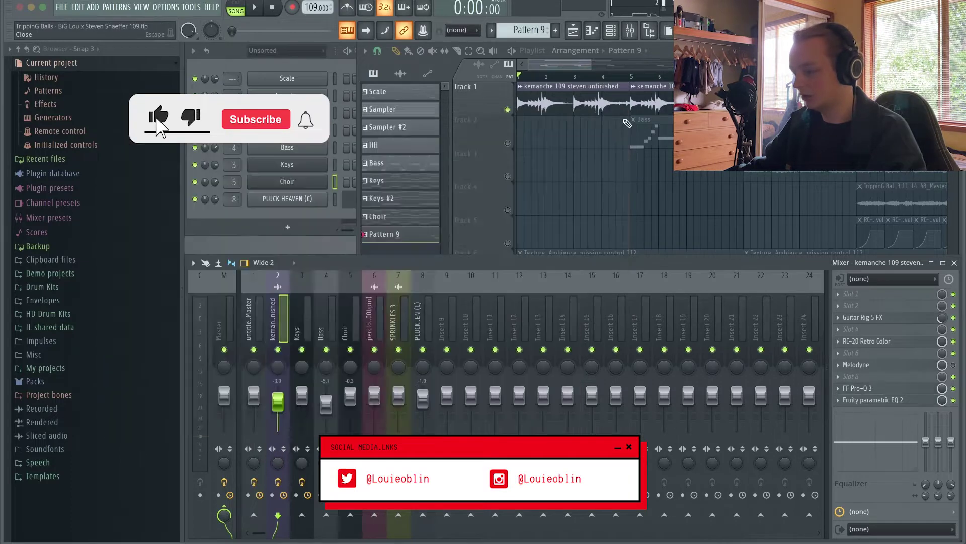
pyautogui.click(622, 116)
# Step: Move the playhead to just before bar 5 and inspect the Bass channel's sampler settings and source file
pyautogui.click(559, 147)
pyautogui.click(590, 75)
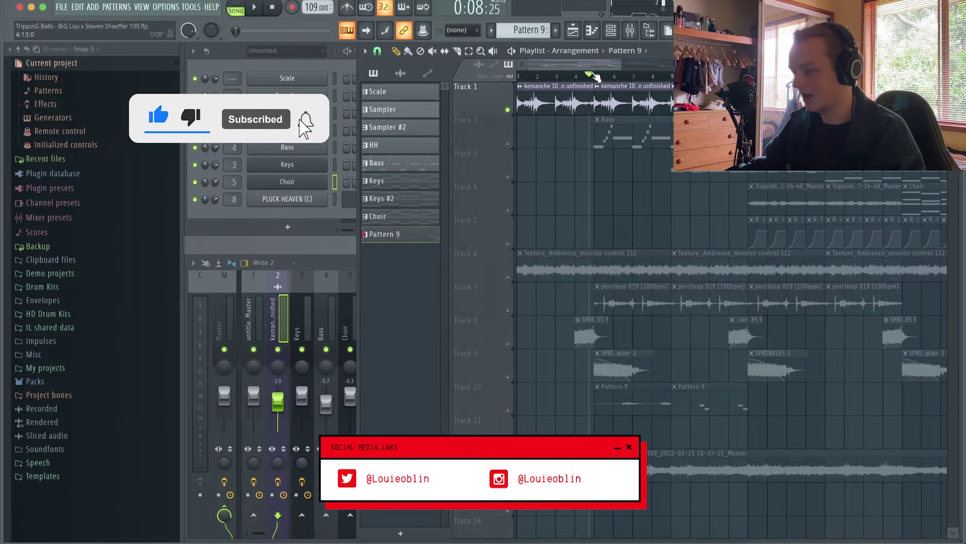
pyautogui.click(287, 147)
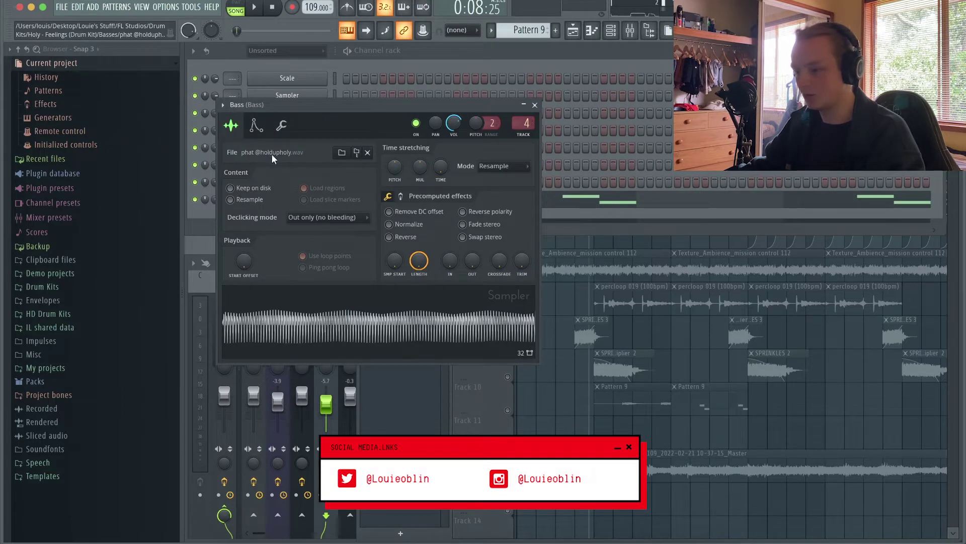
pyautogui.click(535, 106)
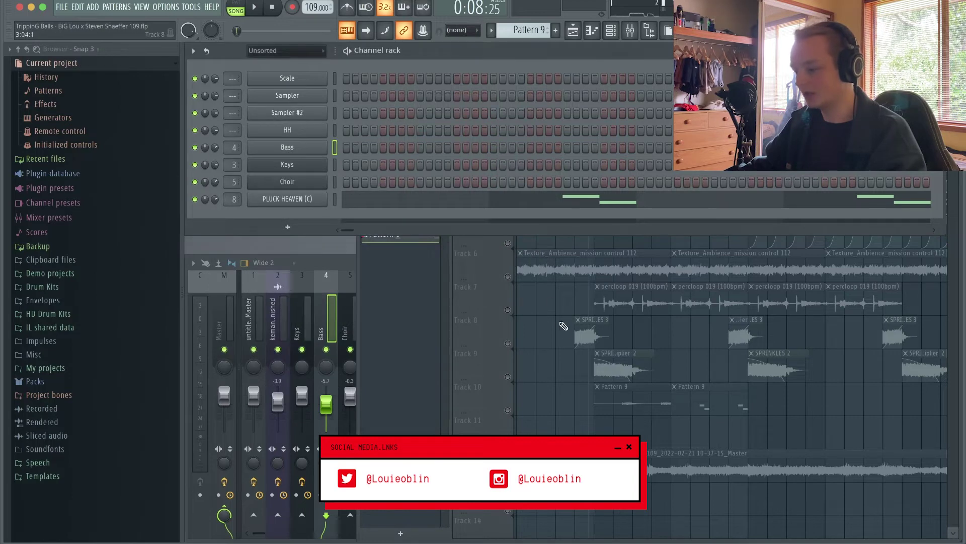
# Step: Solo Track 2 and play back the Bass pattern from bar 5
pyautogui.click(561, 323)
pyautogui.click(515, 144)
pyautogui.scroll(2, 624, 166)
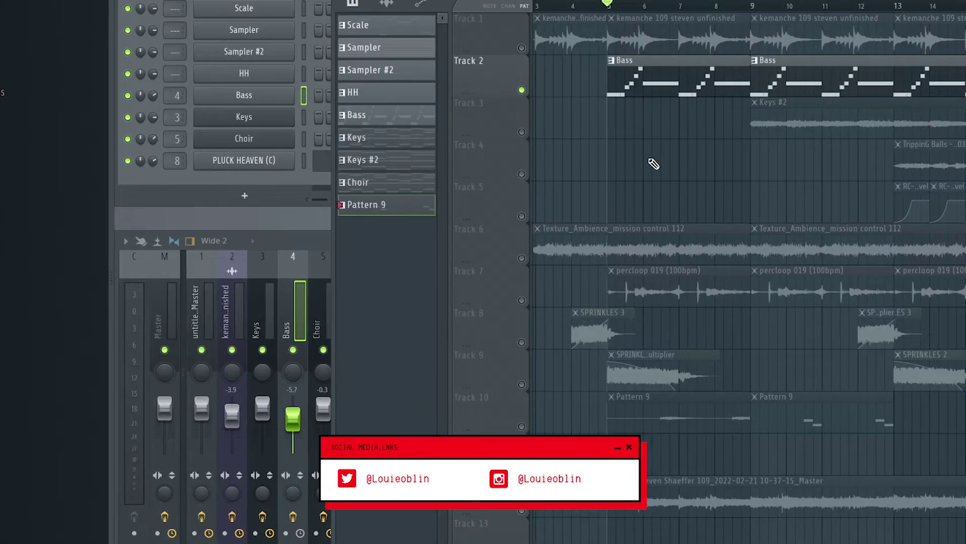
pyautogui.press('space')
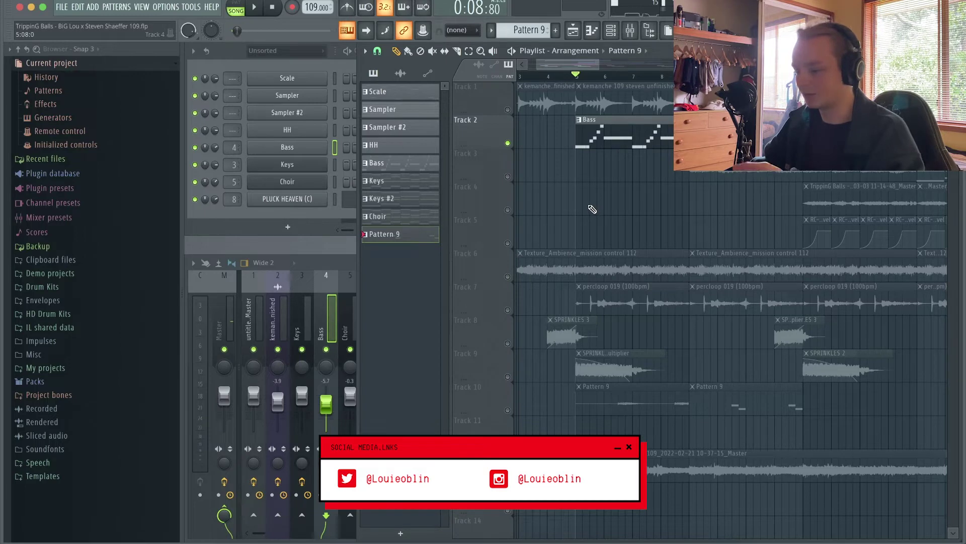
# Step: Check the effects on the Keys mixer insert and solo Track 3 in the playlist
pyautogui.click(317, 322)
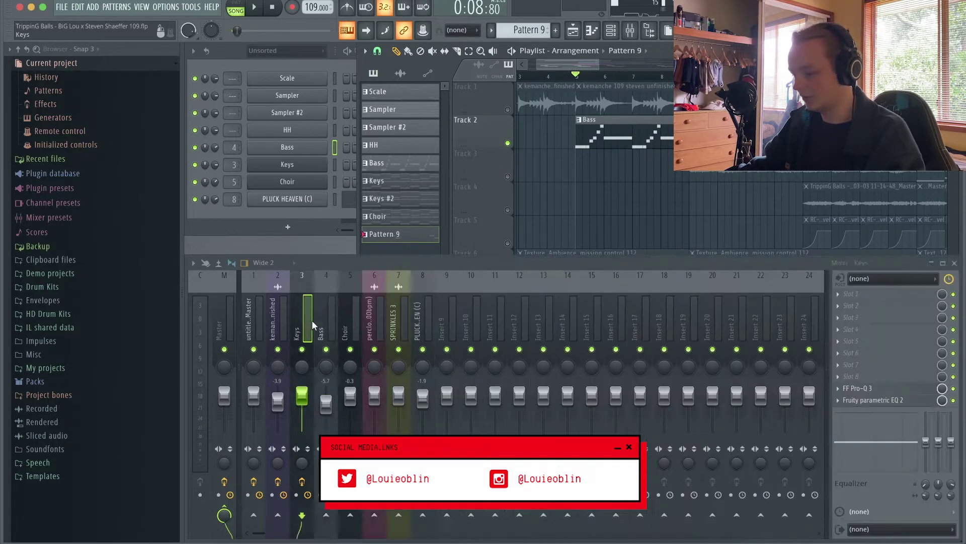
pyautogui.click(569, 205)
pyautogui.scroll(-2, 569, 204)
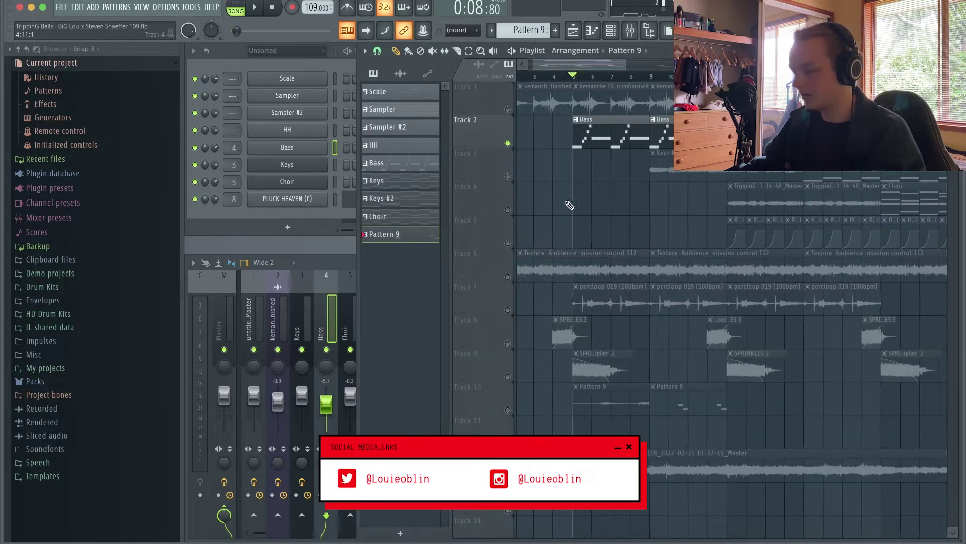
pyautogui.click(508, 176)
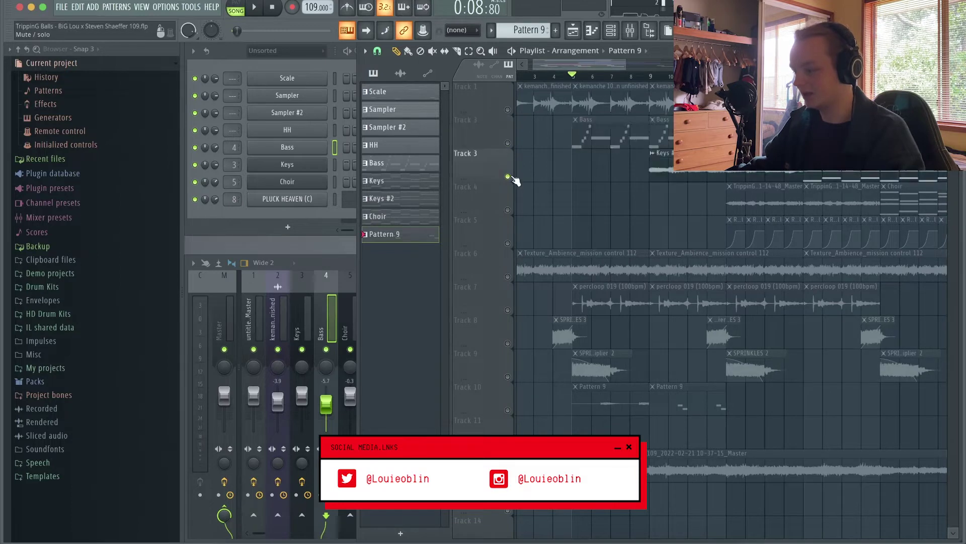
# Step: Inspect the Analog Lab V preset loaded on the Keys channel and close the plugin
pyautogui.click(299, 164)
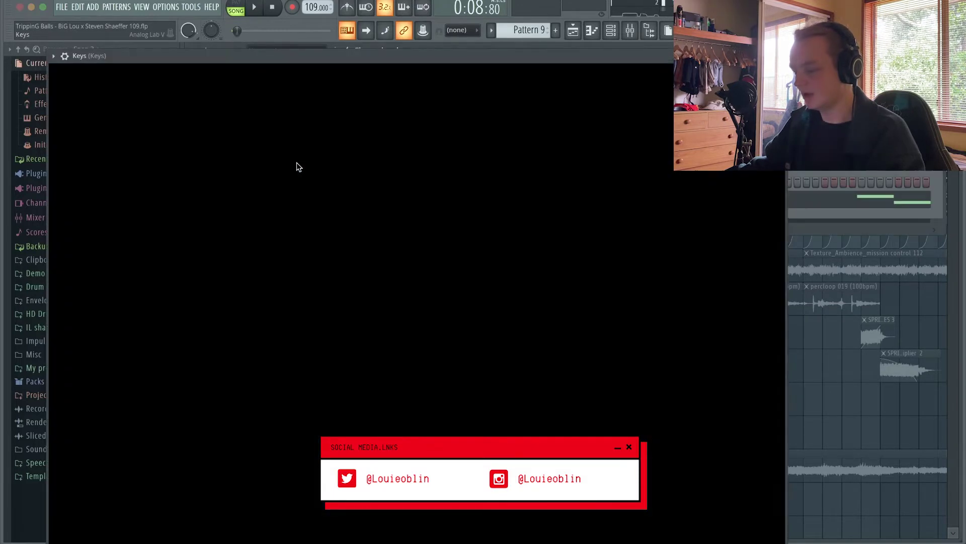
pyautogui.moveTo(642, 129)
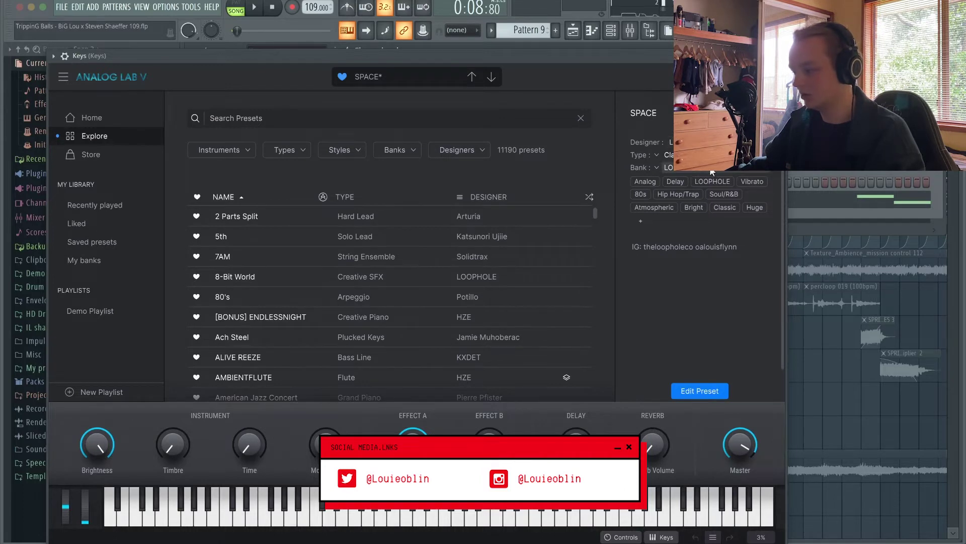
pyautogui.press('Escape')
pyautogui.click(623, 251)
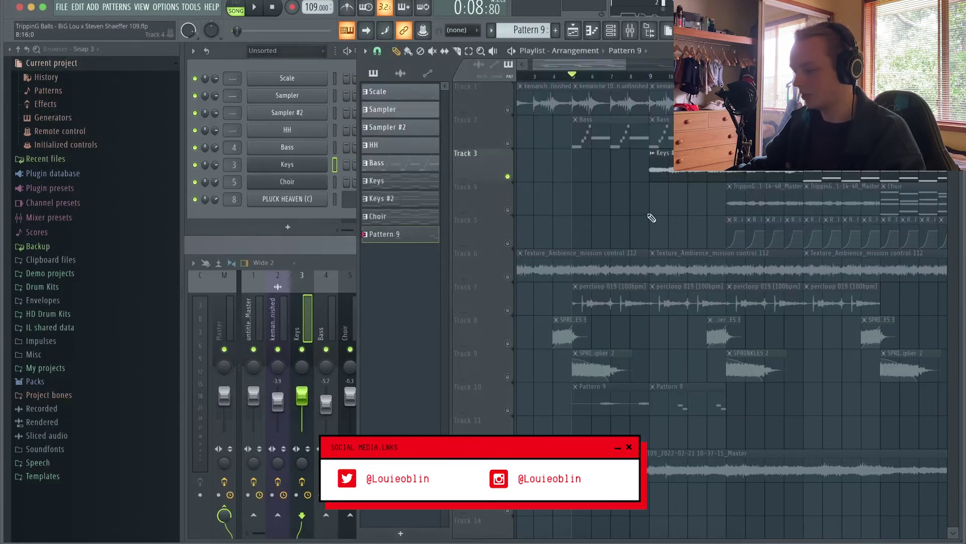
# Step: Review the chord notes of the Keys clip at bar 17 in the piano roll, and play back Track 3
pyautogui.scroll(-3, 637, 174)
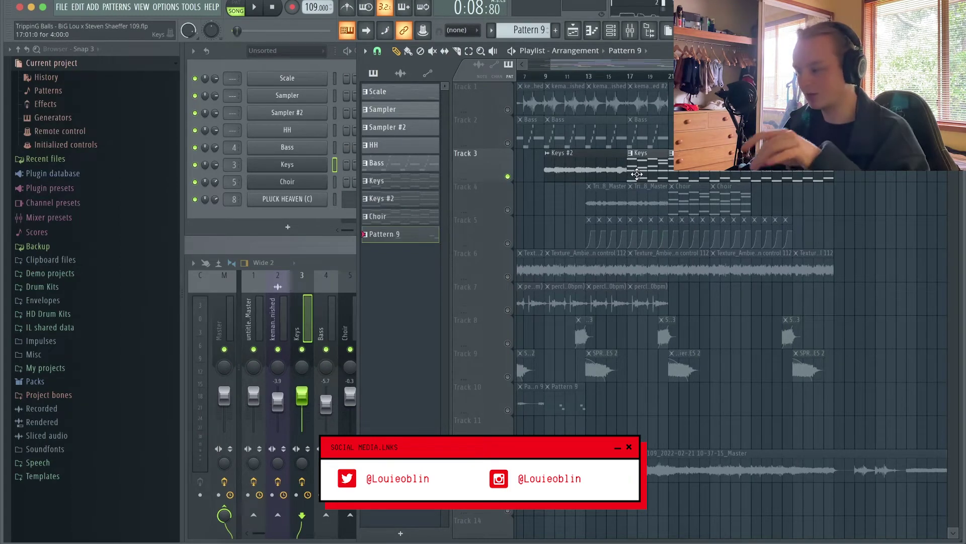
pyautogui.doubleClick(636, 174)
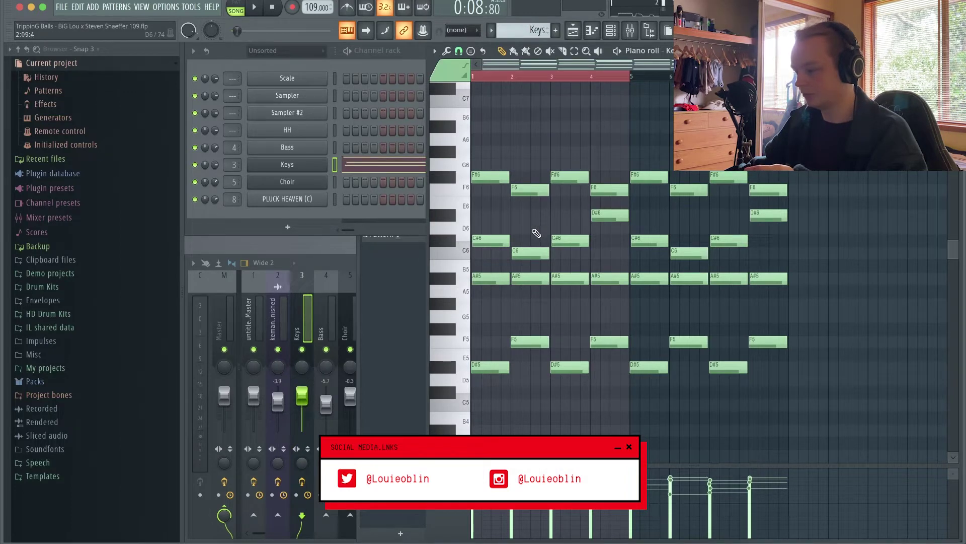
pyautogui.click(392, 273)
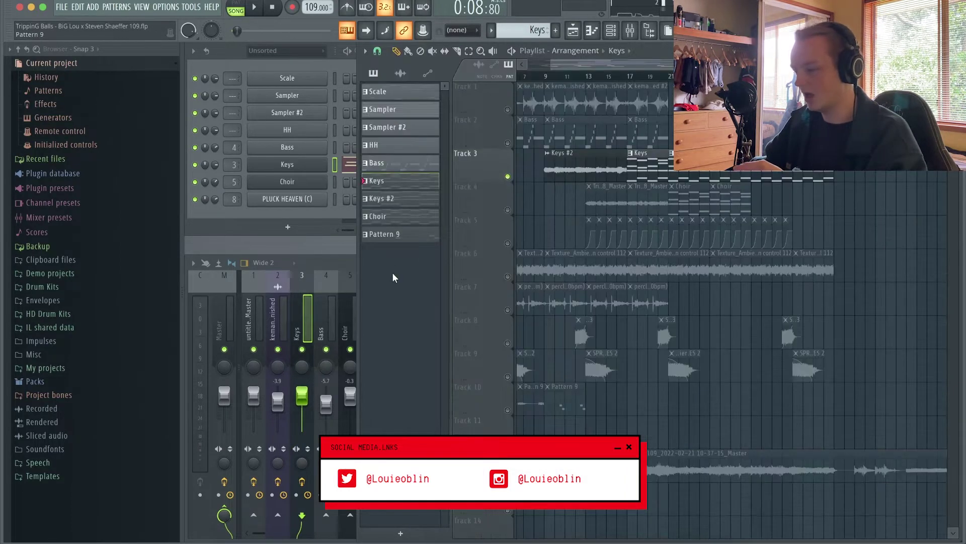
pyautogui.scroll(-3, 538, 115)
pyautogui.press('space')
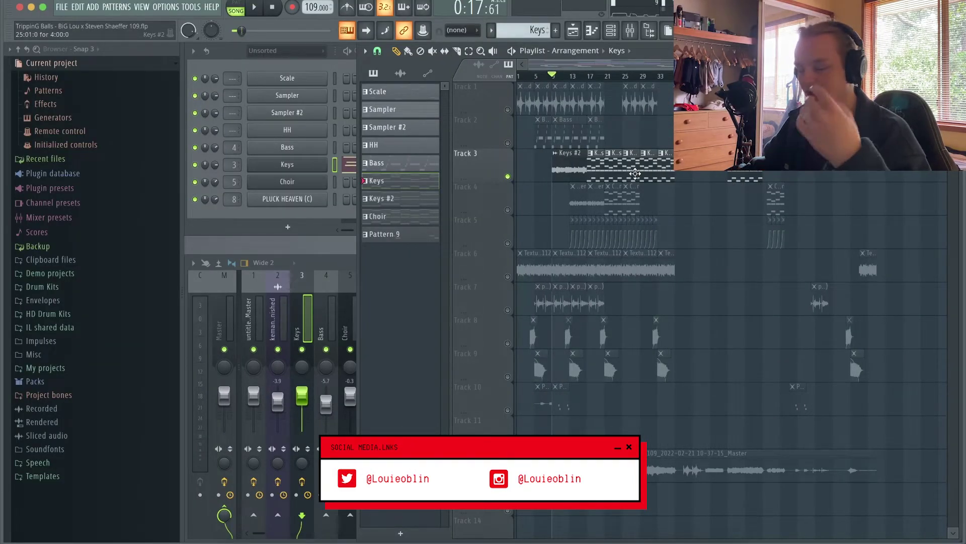
# Step: Inspect the FF Pro-Q 3 equalizer on the Keys mixer insert and return to the playlist
pyautogui.click(313, 312)
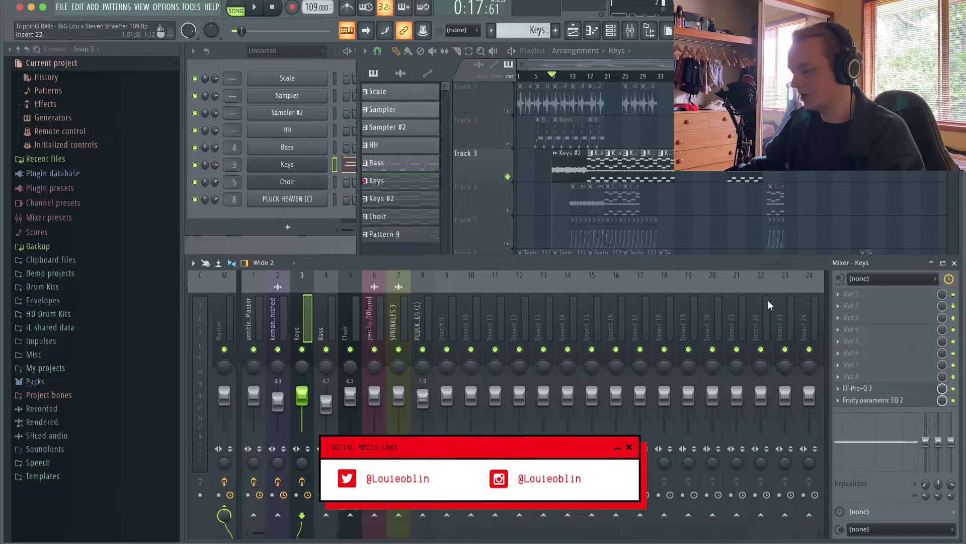
pyautogui.click(872, 389)
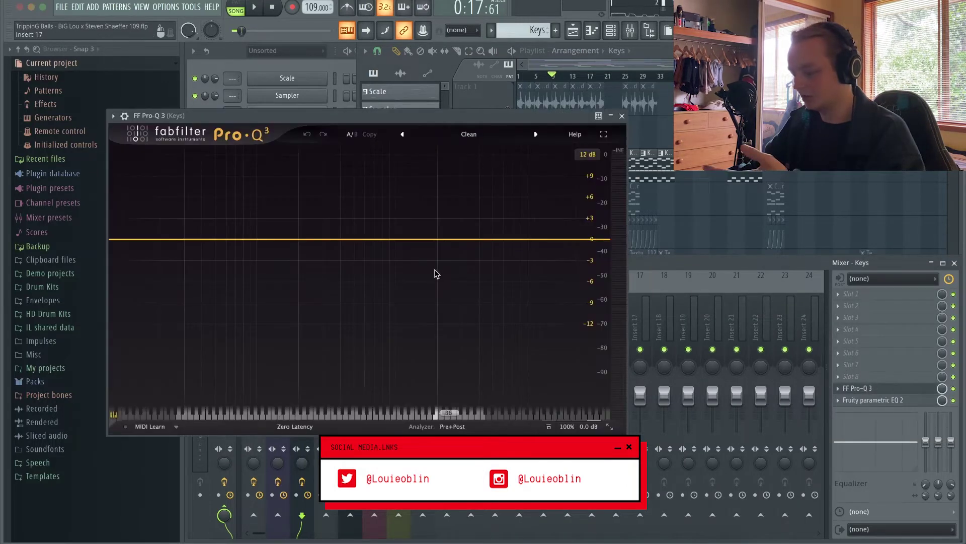
pyautogui.click(622, 116)
pyautogui.click(527, 209)
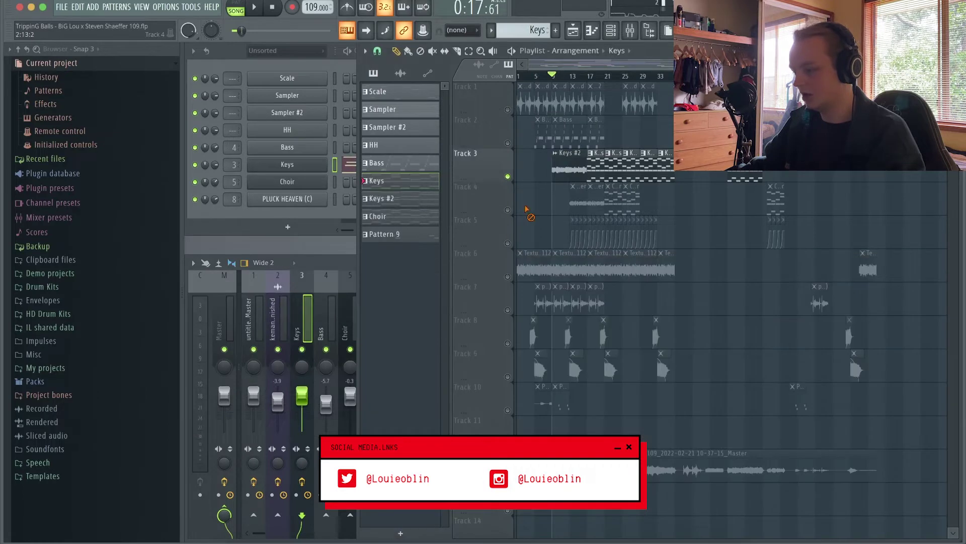
# Step: Solo Track 4 in the playlist and bring up its Tripping Balls master audio clip
pyautogui.scroll(2, 553, 216)
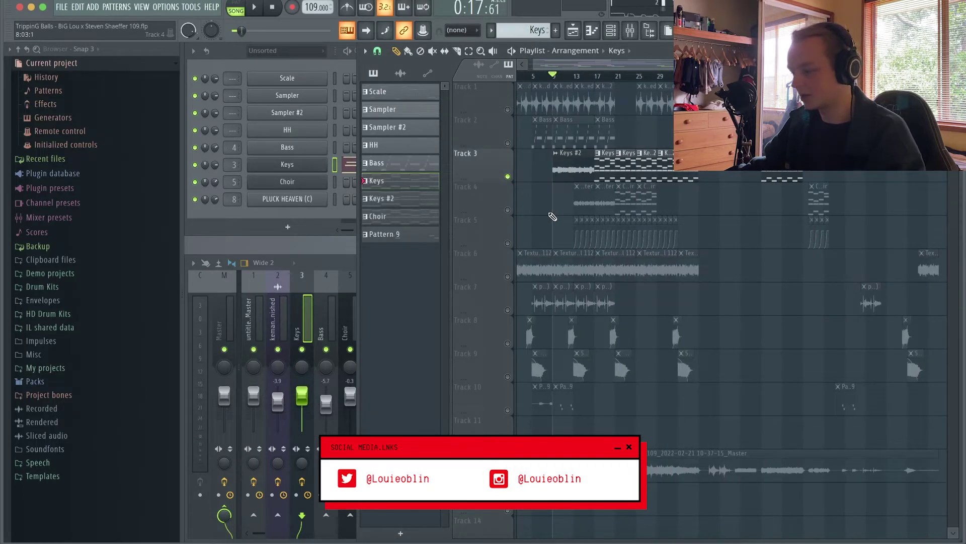
pyautogui.click(508, 211)
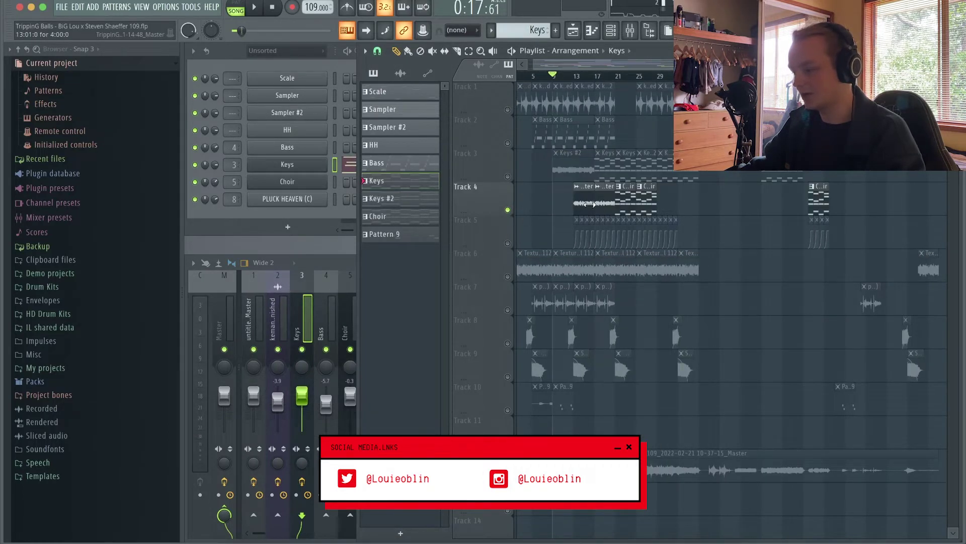
pyautogui.click(624, 209)
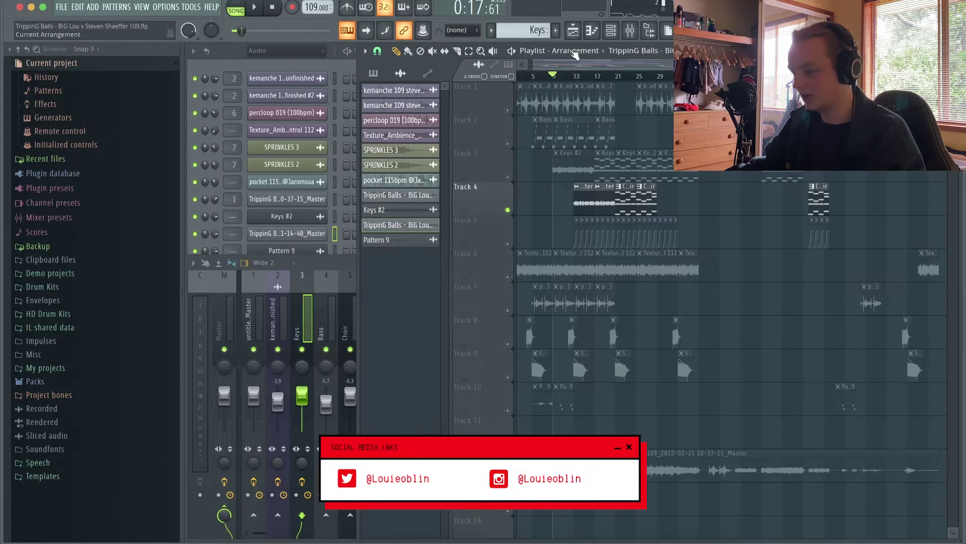
# Step: Bring up the channel rack and set its channel filter to All
pyautogui.click(592, 31)
pyautogui.click(611, 30)
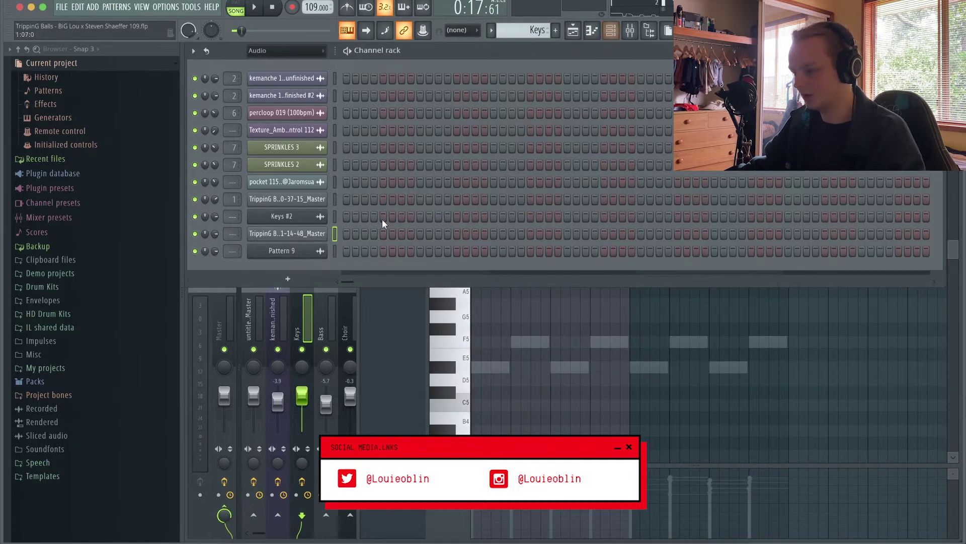
pyautogui.click(306, 59)
pyautogui.click(301, 71)
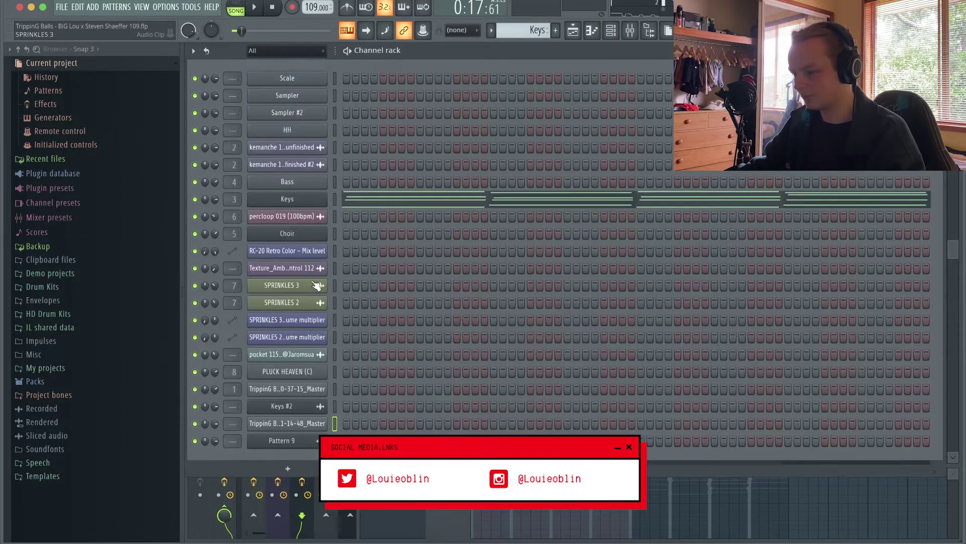
# Step: Inspect the Analog Lab V preset loaded on the Choir channel, close the plugin and return to the playlist
pyautogui.click(300, 229)
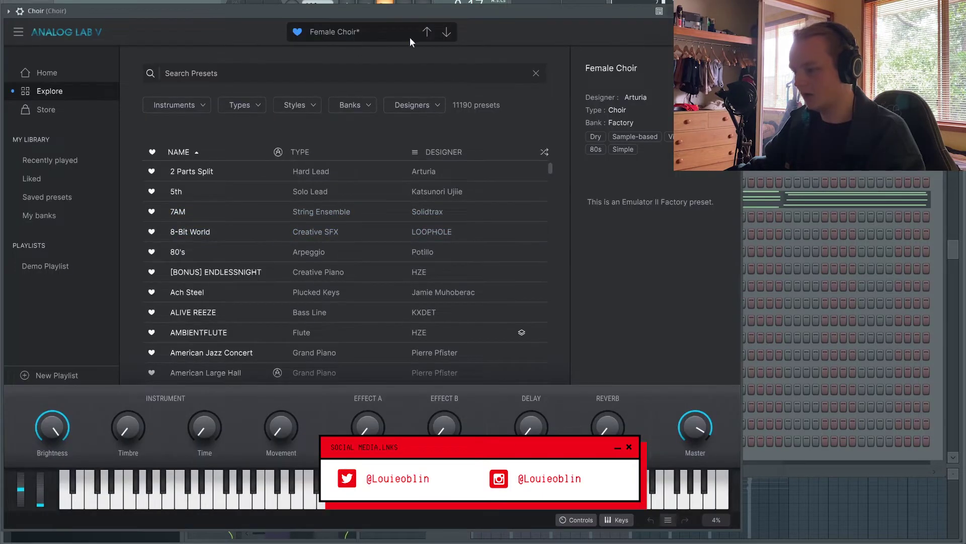
pyautogui.moveTo(621, 113)
pyautogui.click(735, 10)
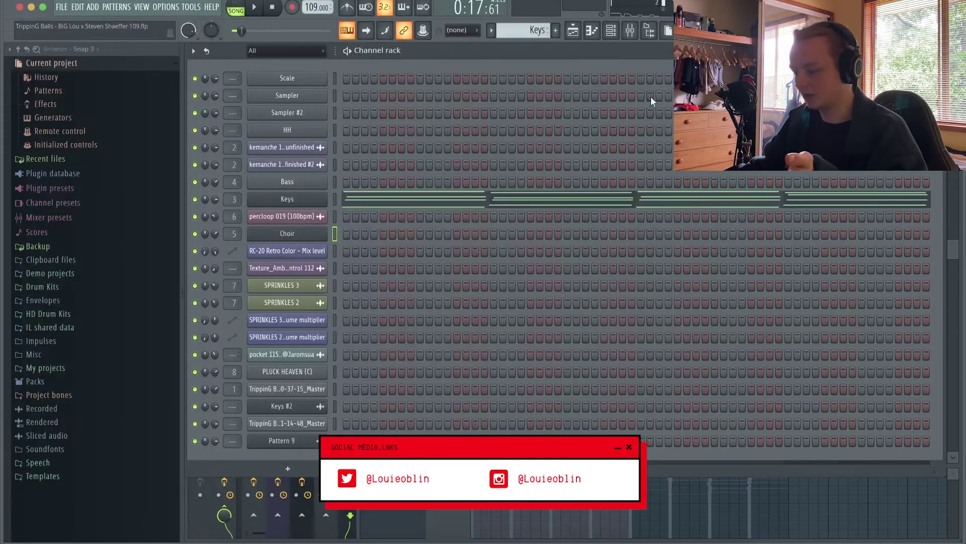
pyautogui.press('F5')
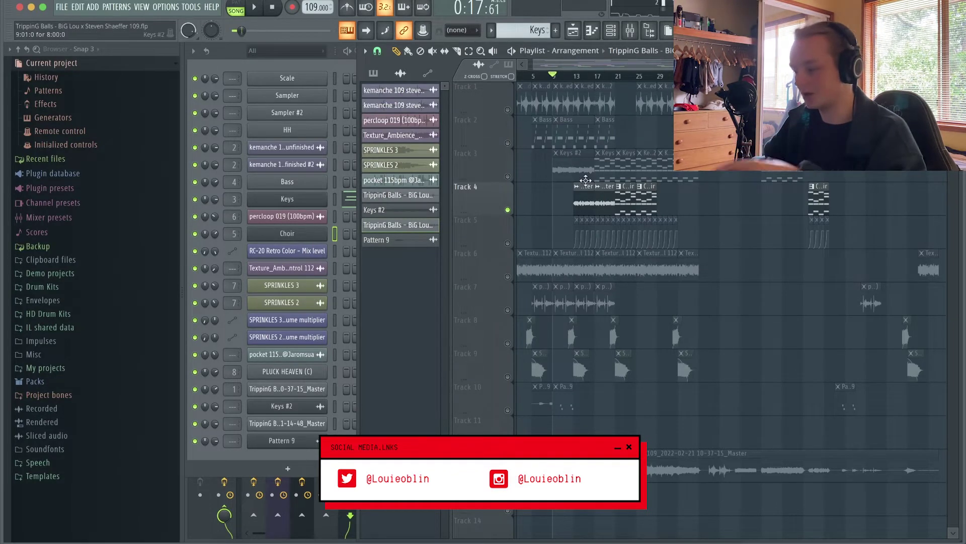
# Step: Place the playback position at bar 13 and select the RC-20 Retro Color mix level automation clip on Track 5
pyautogui.scroll(4, 583, 204)
pyautogui.click(553, 75)
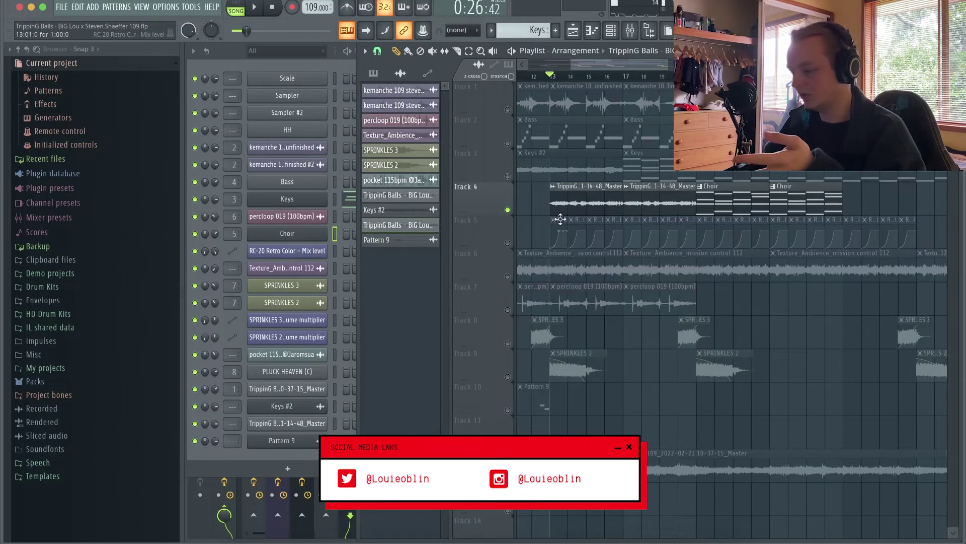
pyautogui.click(560, 219)
# Step: Inspect the RC-20 Retro Color and Convology XT effects on the Choir mixer insert and return to the playlist
pyautogui.click(197, 513)
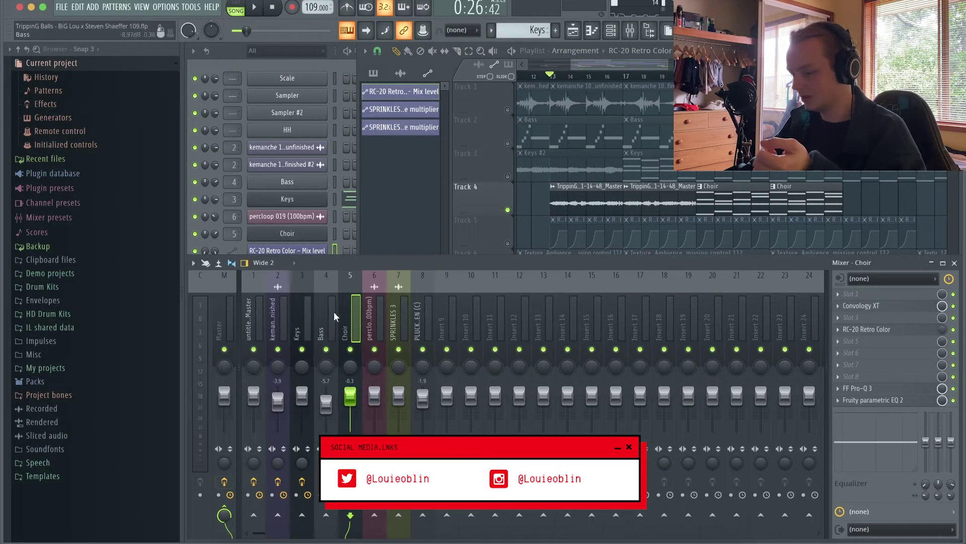
pyautogui.click(871, 331)
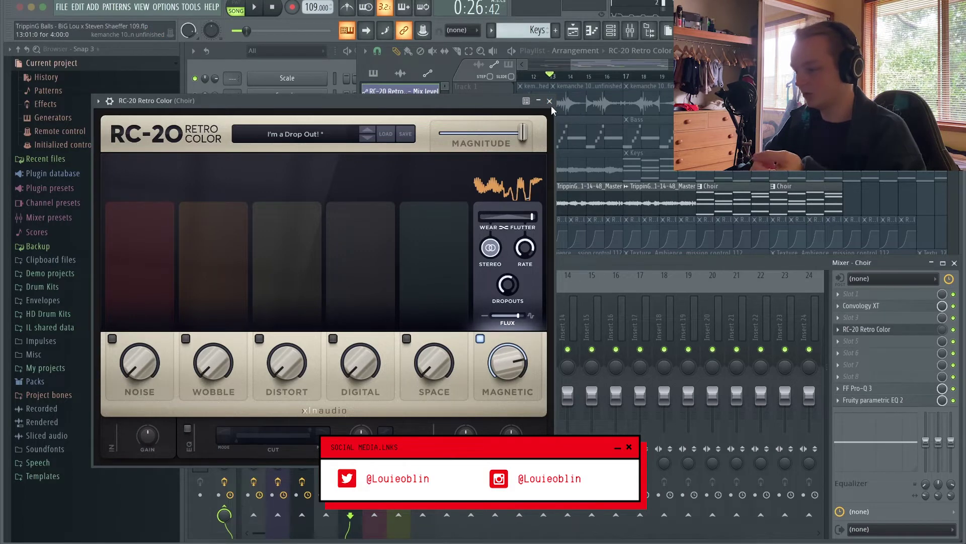
pyautogui.click(867, 329)
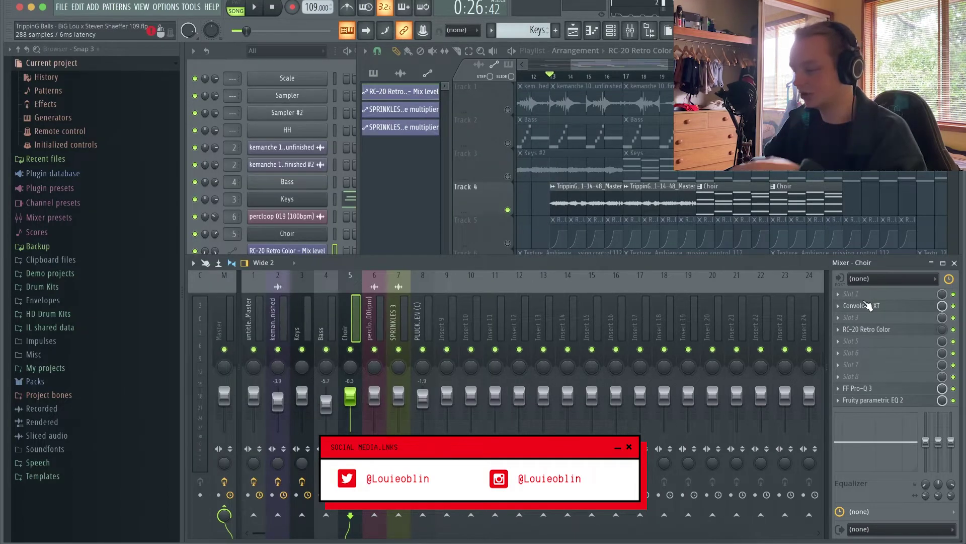
pyautogui.click(863, 306)
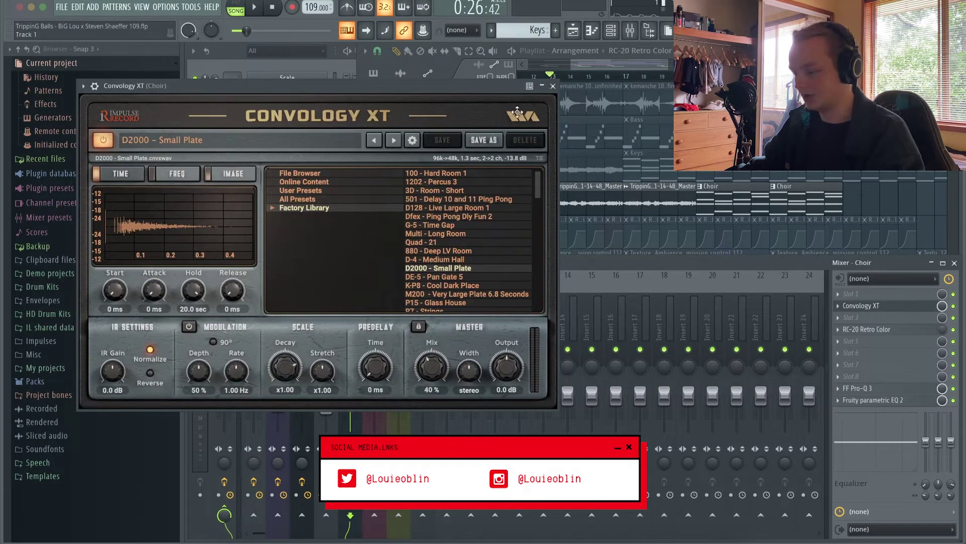
pyautogui.click(552, 86)
pyautogui.click(538, 226)
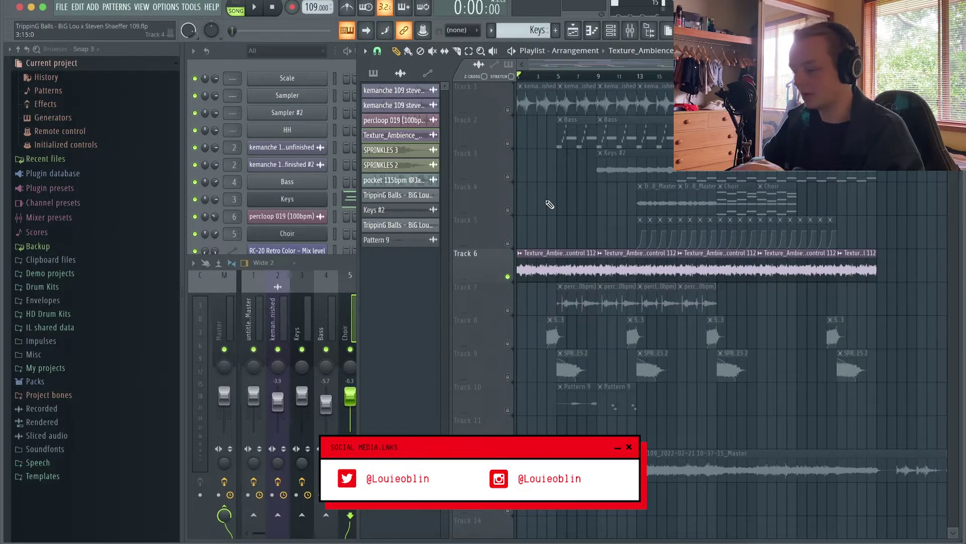
# Step: Solo Track 7, inspect the Portal effect on the percloop 019 mixer insert and return to the playlist
pyautogui.click(498, 302)
pyautogui.scroll(1, 564, 117)
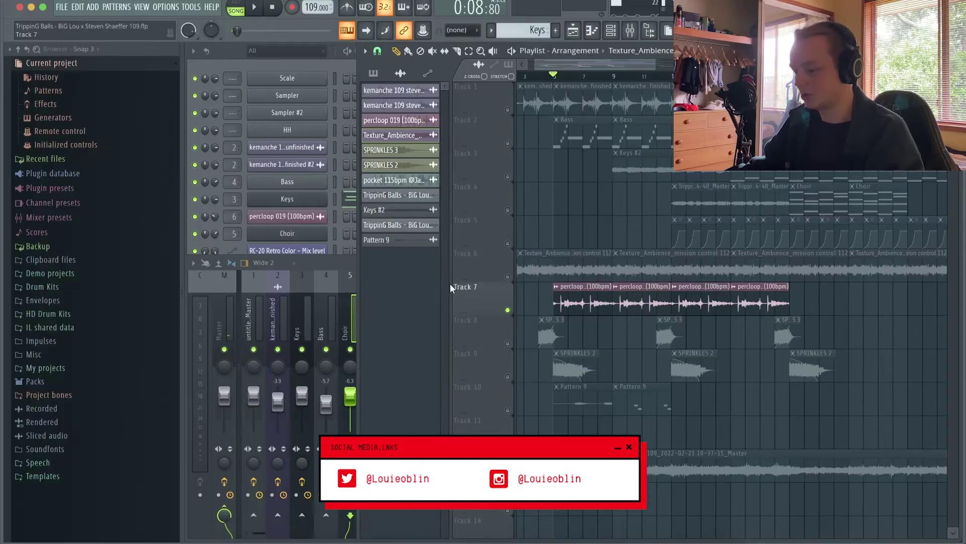
pyautogui.click(346, 316)
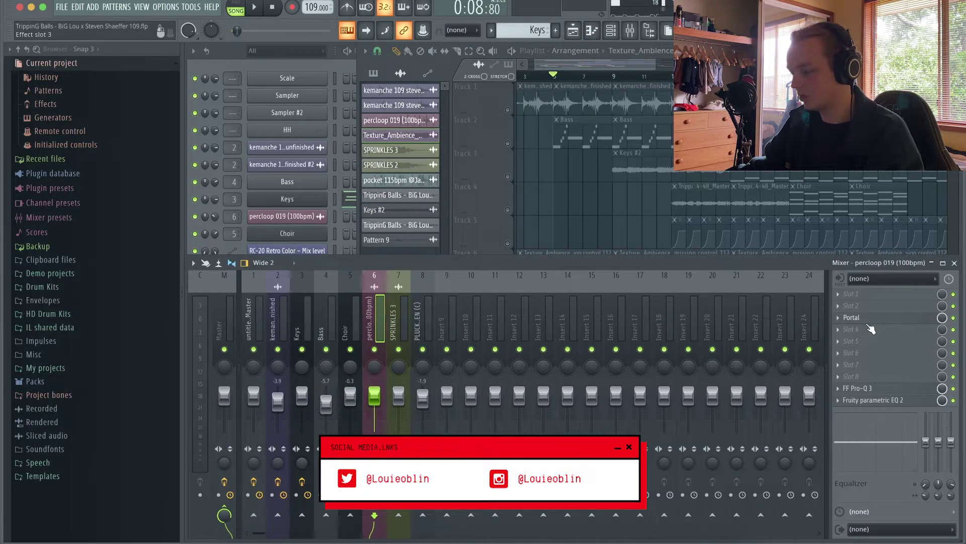
pyautogui.click(865, 319)
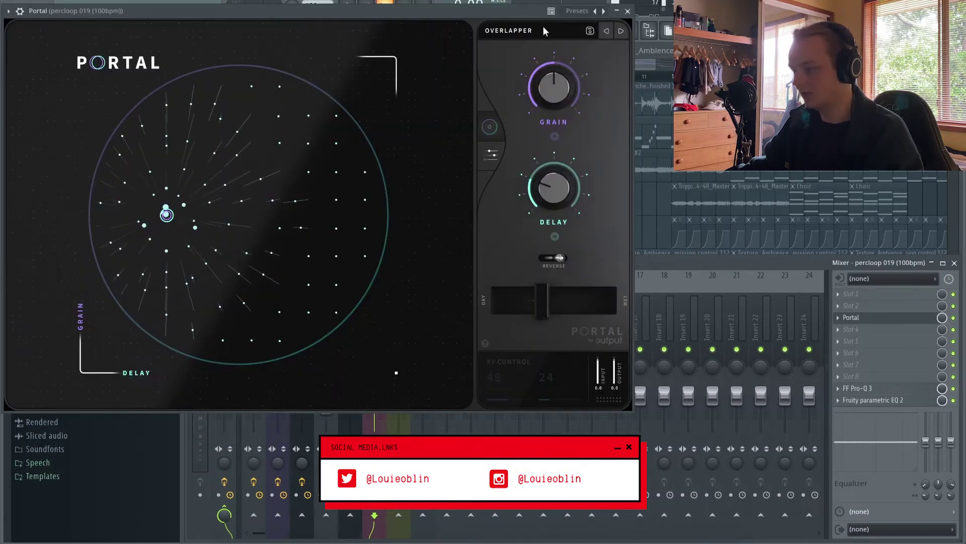
pyautogui.click(627, 10)
pyautogui.click(571, 230)
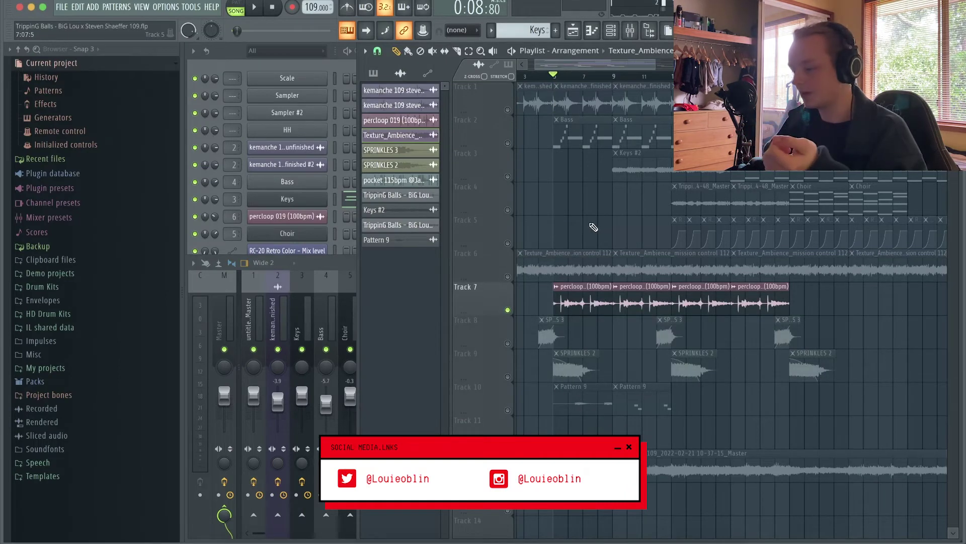
# Step: Solo Tracks 8 and 9 together and play the SPRINKLES clips from bar 4
pyautogui.click(518, 347)
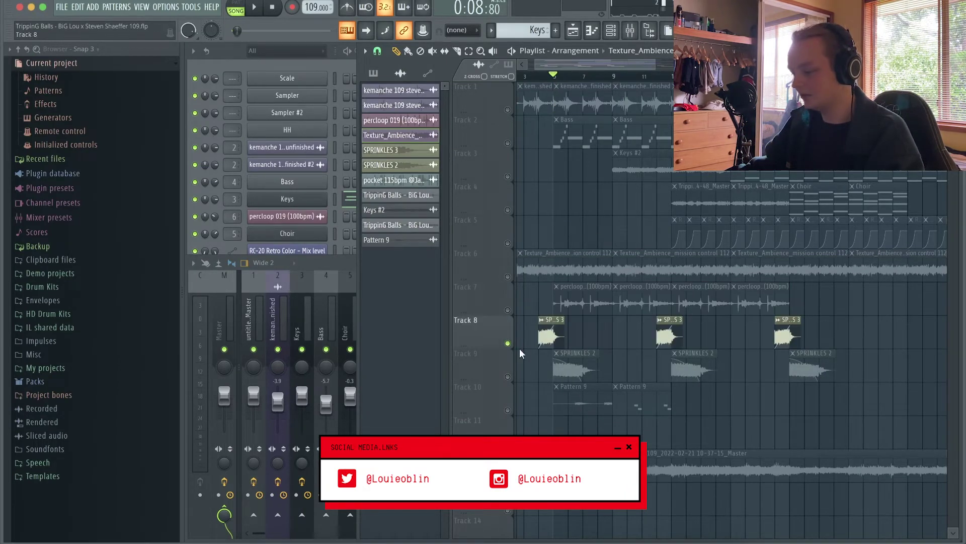
pyautogui.keyDown('ctrl'); pyautogui.click(505, 356); pyautogui.keyUp('ctrl')
pyautogui.keyDown('ctrl'); pyautogui.scroll(2, 552, 237); pyautogui.keyUp('ctrl')
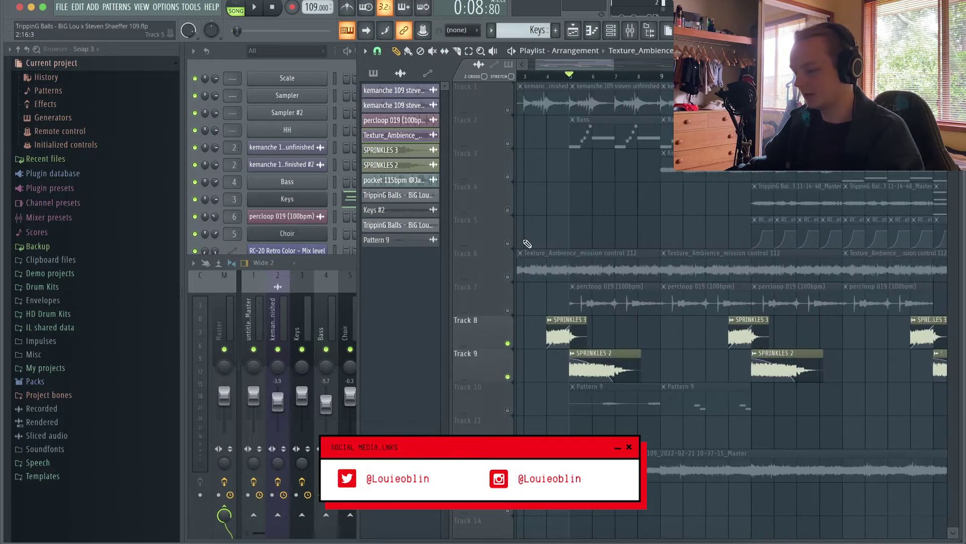
pyautogui.click(548, 75)
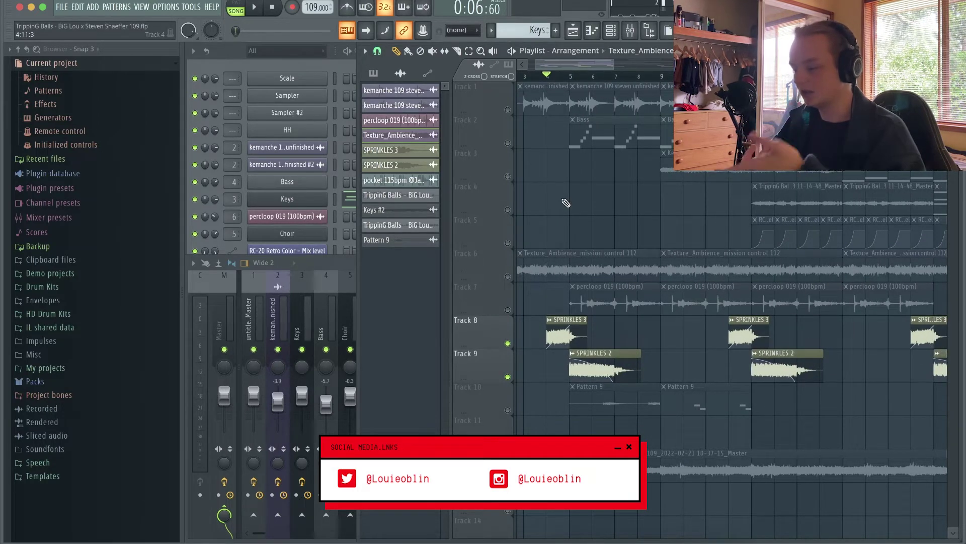
pyautogui.press('space')
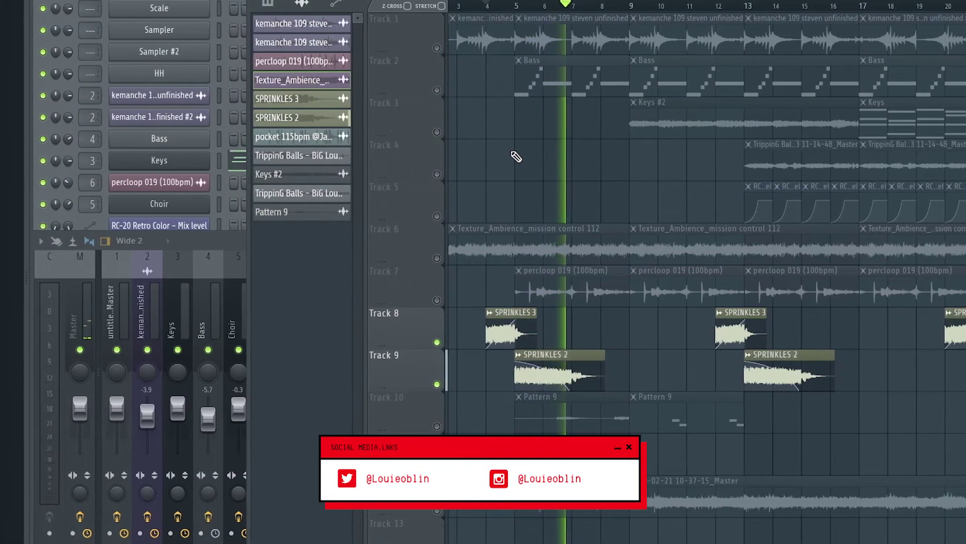
pyautogui.press('space')
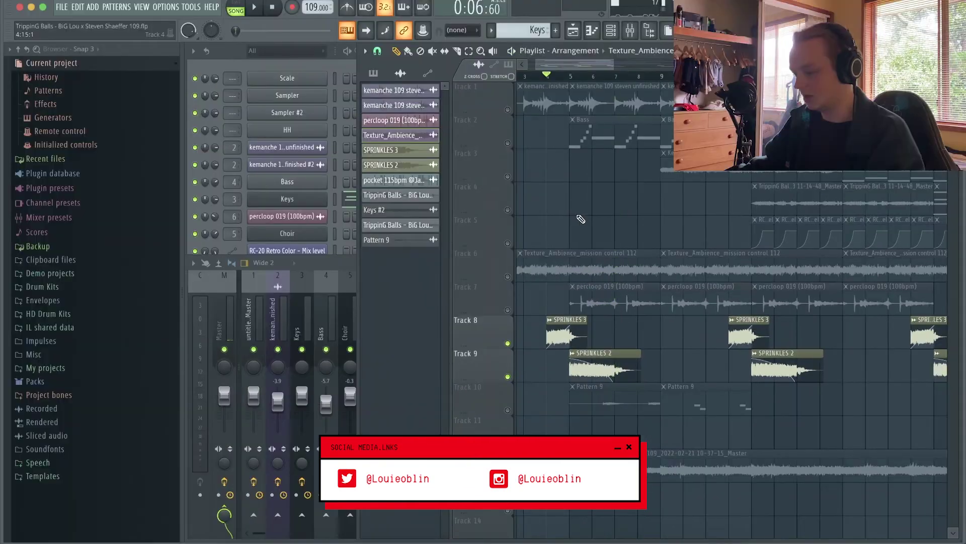
# Step: Check the effect slots on the SPRINKLES 3 mixer insert and return to the playlist
pyautogui.click(350, 304)
pyautogui.click(393, 319)
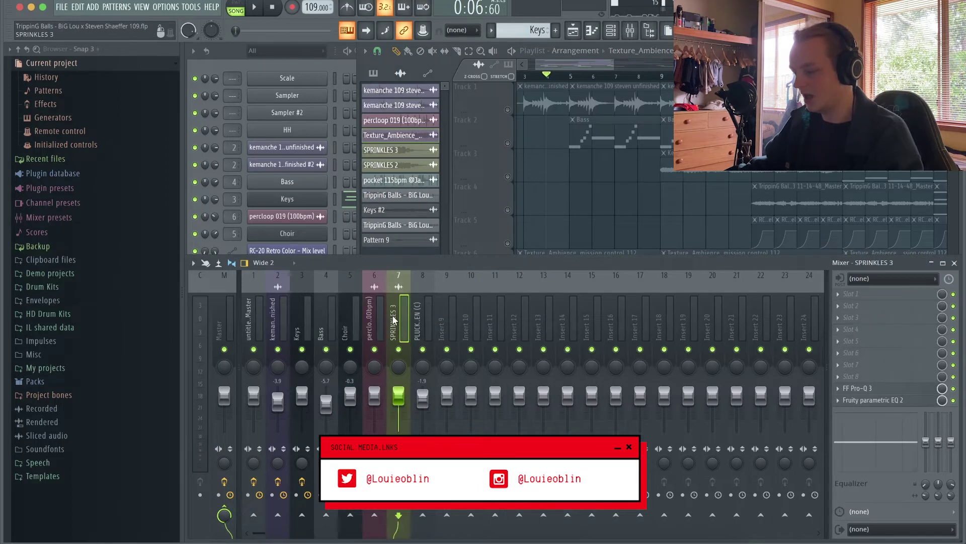
pyautogui.press('F5')
# Step: Inspect the audio clip settings of SPRINKLES 3 and SPRINKLES 2 and close their window
pyautogui.scroll(2, 558, 330)
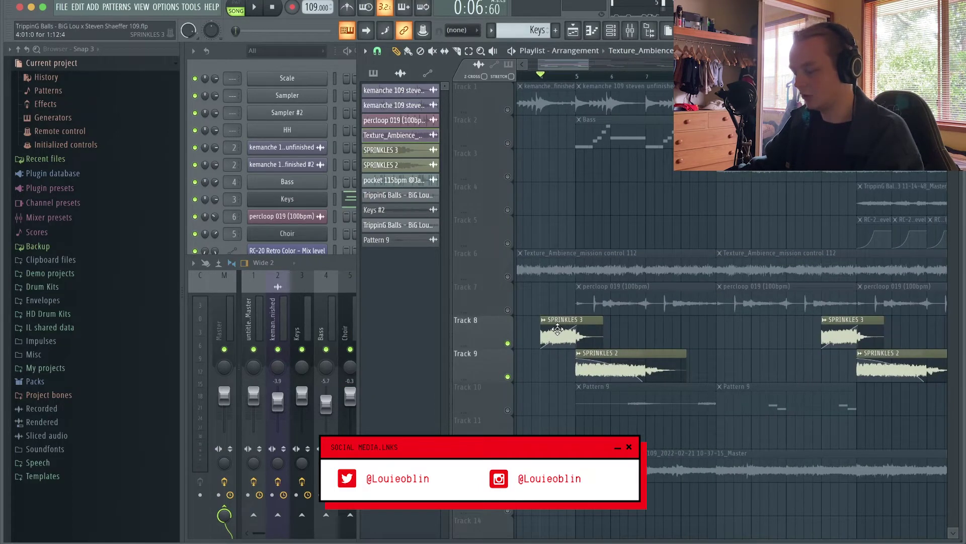
pyautogui.doubleClick(577, 325)
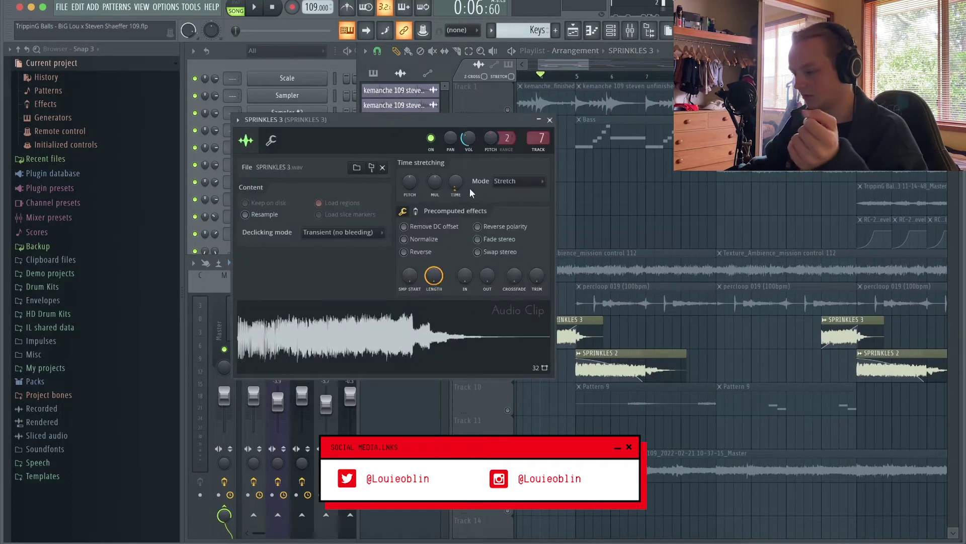
pyautogui.doubleClick(653, 356)
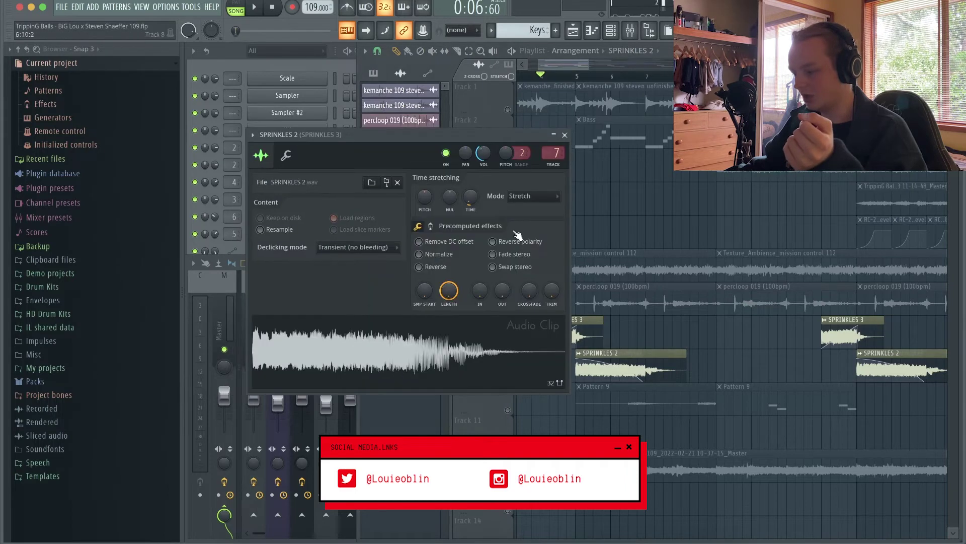
pyautogui.click(564, 136)
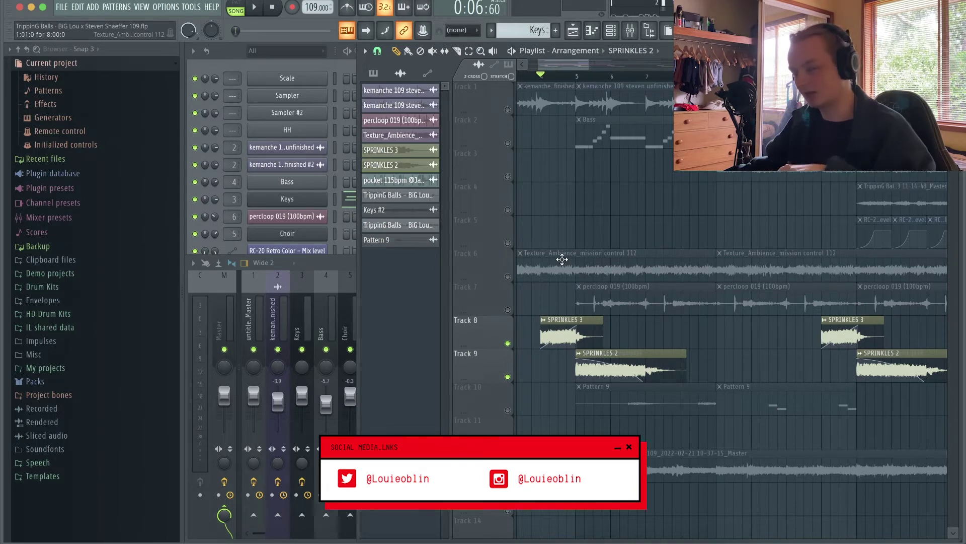
# Step: Inspect the FF Pro-Q 3 equalizer curve on the SPRINKLES 3 mixer insert, close it and hide the mixer
pyautogui.press('F9')
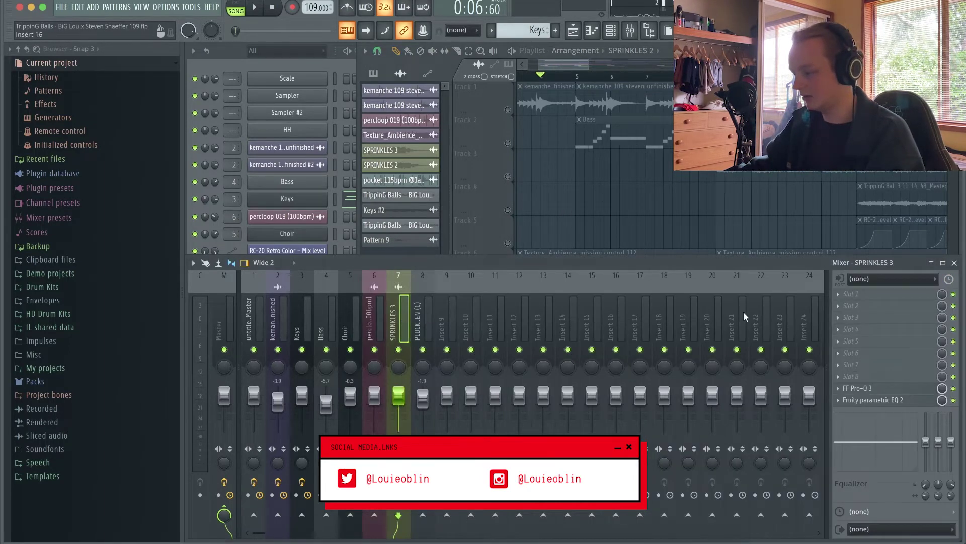
pyautogui.click(856, 388)
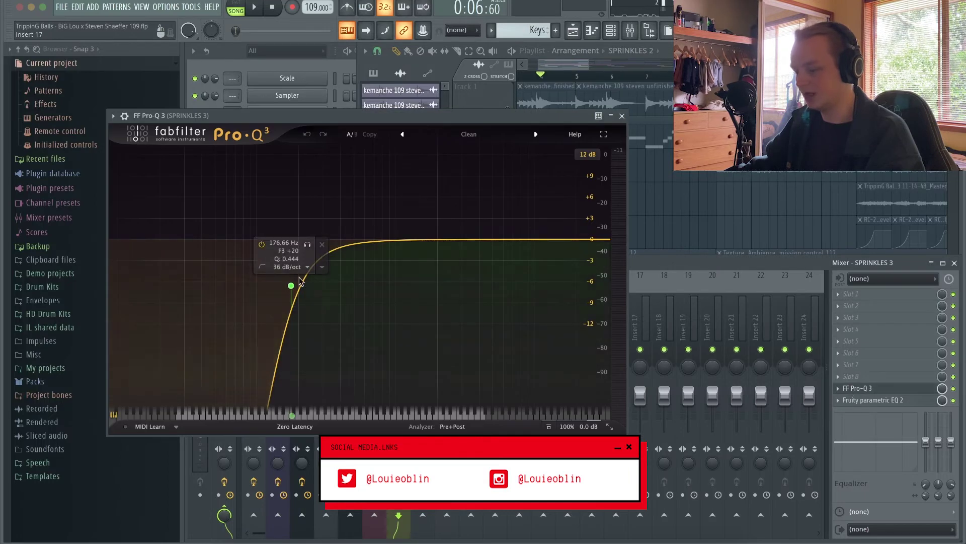
pyautogui.click(622, 115)
pyautogui.press('F9')
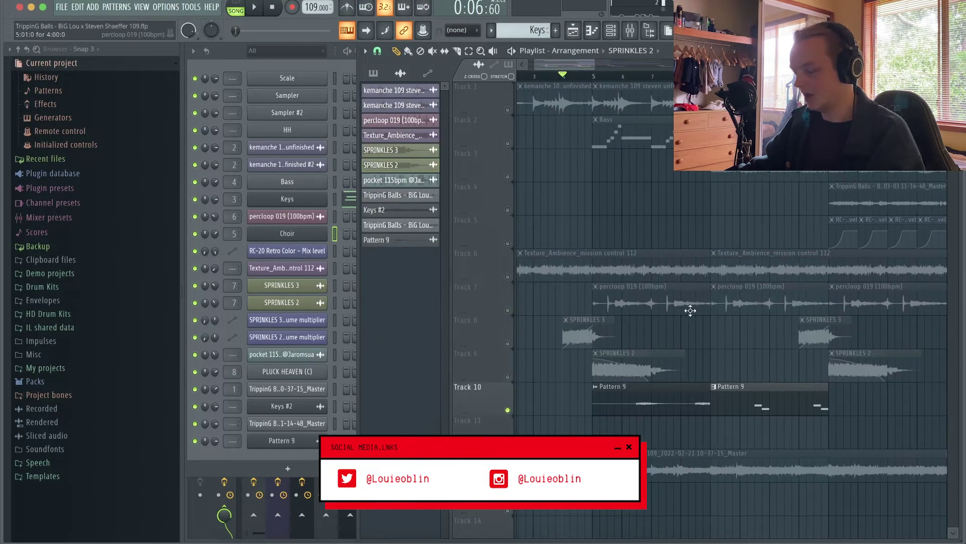
# Step: Inspect the Pattern 9 audio clip and the PLUCK HEAVEN (C) sampler channel, and return to the playlist
pyautogui.click(317, 443)
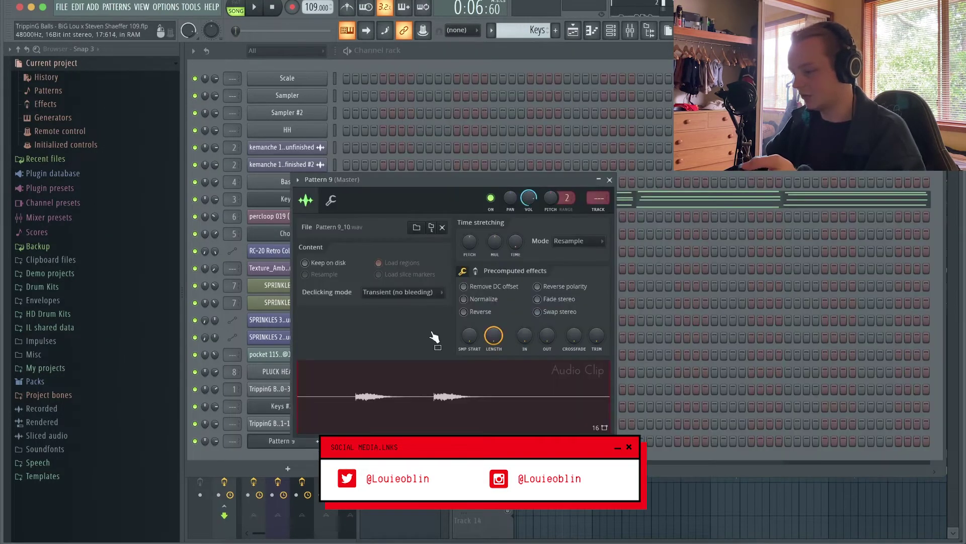
pyautogui.click(598, 190)
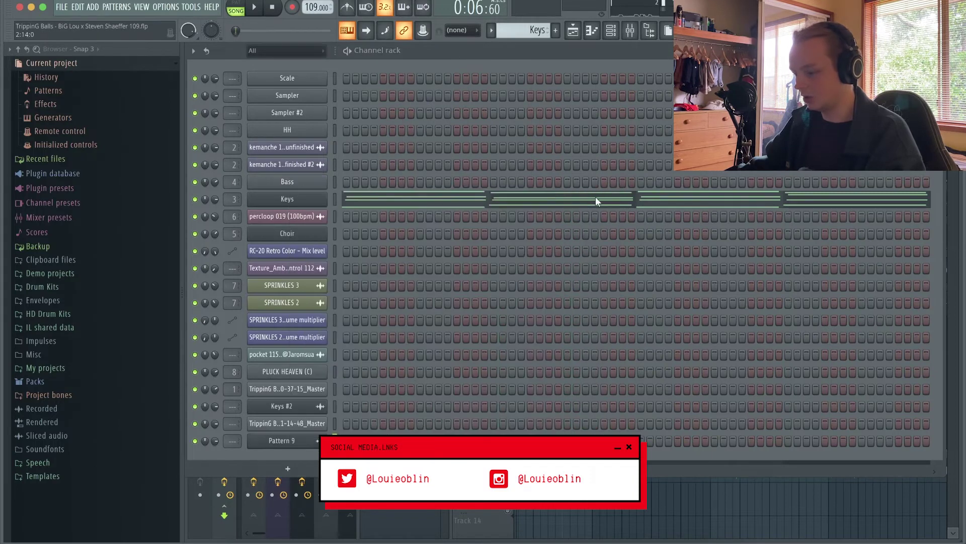
pyautogui.click(294, 373)
pyautogui.click(201, 95)
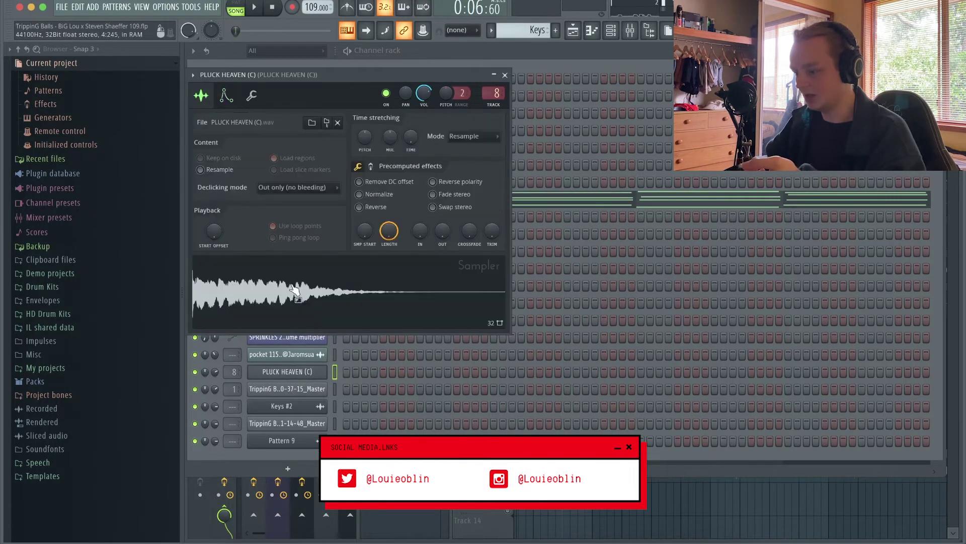
pyautogui.click(505, 75)
pyautogui.press('F5')
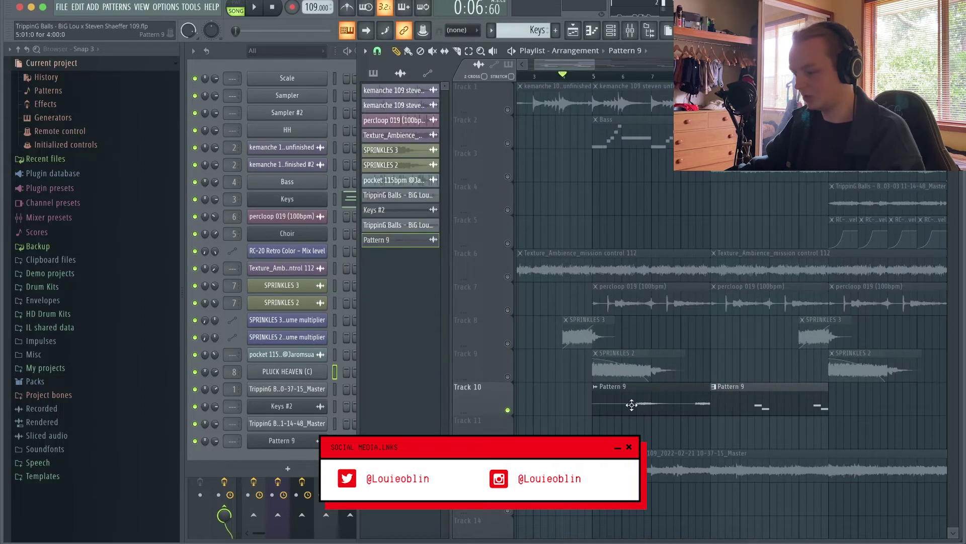
# Step: Examine the Pattern 9 notes in the piano roll, return to the playlist and play the soloed Track 10 from bar 5
pyautogui.doubleClick(749, 406)
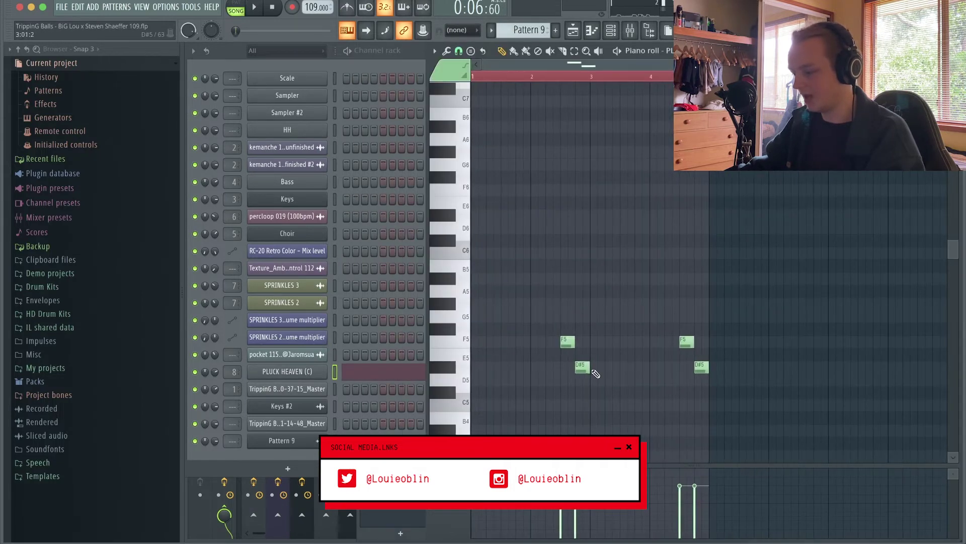
pyautogui.press('F5')
pyautogui.click(584, 76)
pyautogui.press('space')
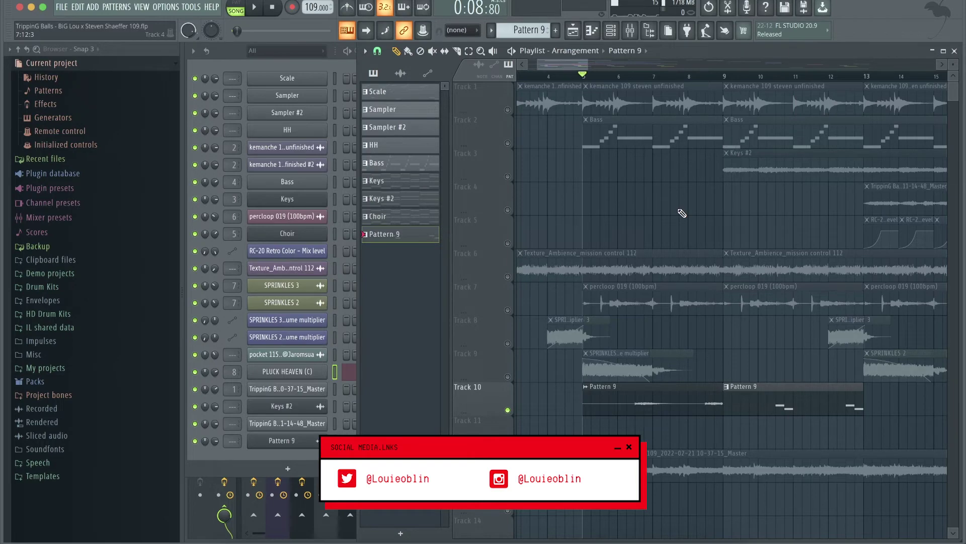
# Step: Inspect the settings of the TrippinG Balls 10-37-15 master audio clip and close its window
pyautogui.scroll(-6, 674, 214)
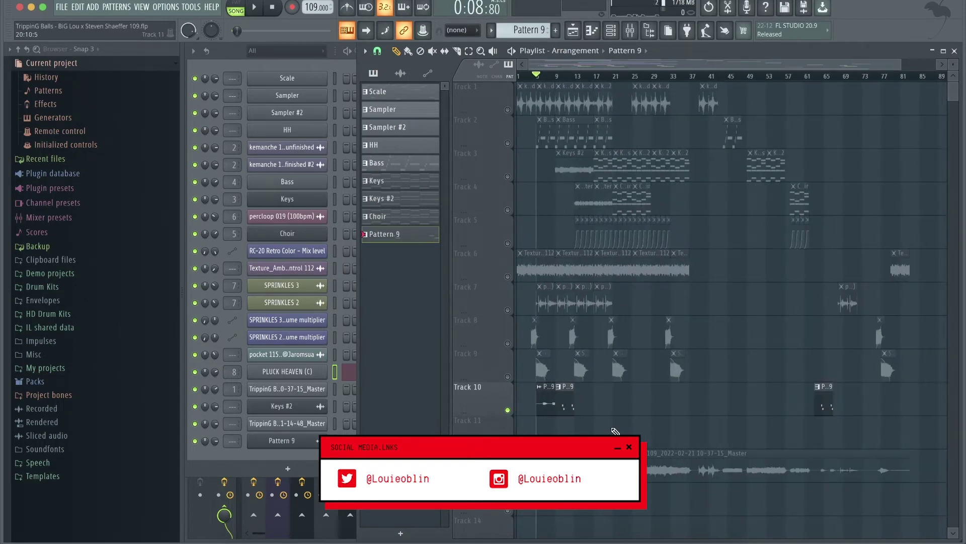
pyautogui.click(287, 389)
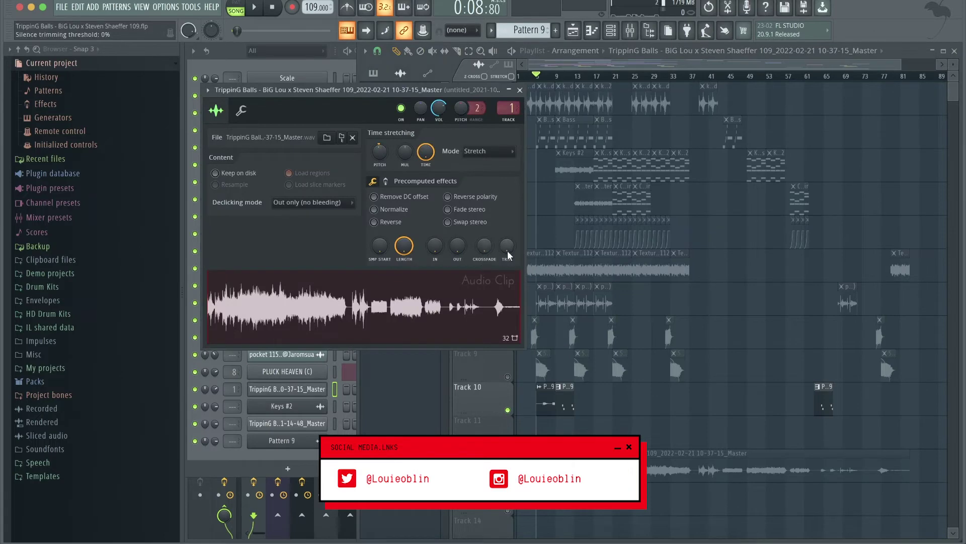
pyautogui.click(520, 90)
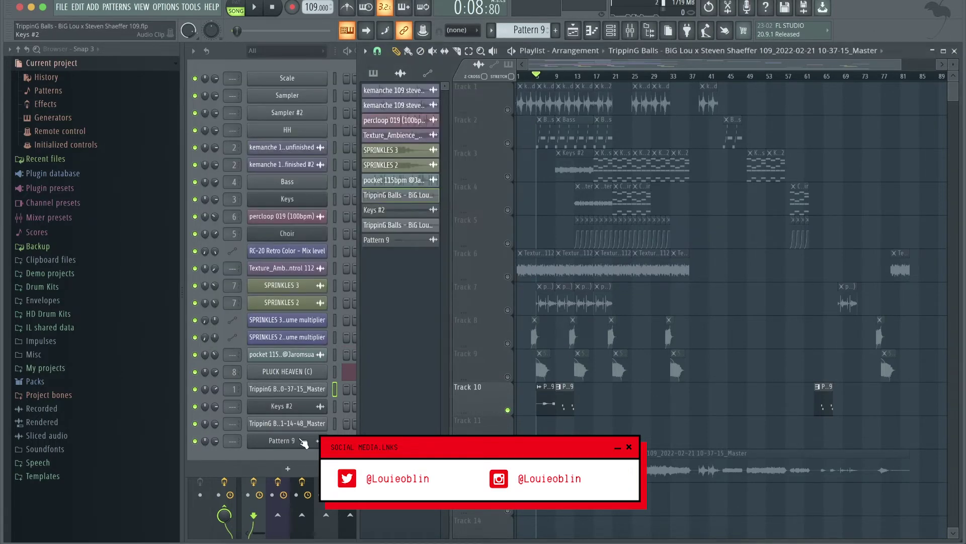
# Step: Inspect the EffectRack on the untitled master mixer insert, close it and bring up the J37 Stereo effect
pyautogui.click(201, 493)
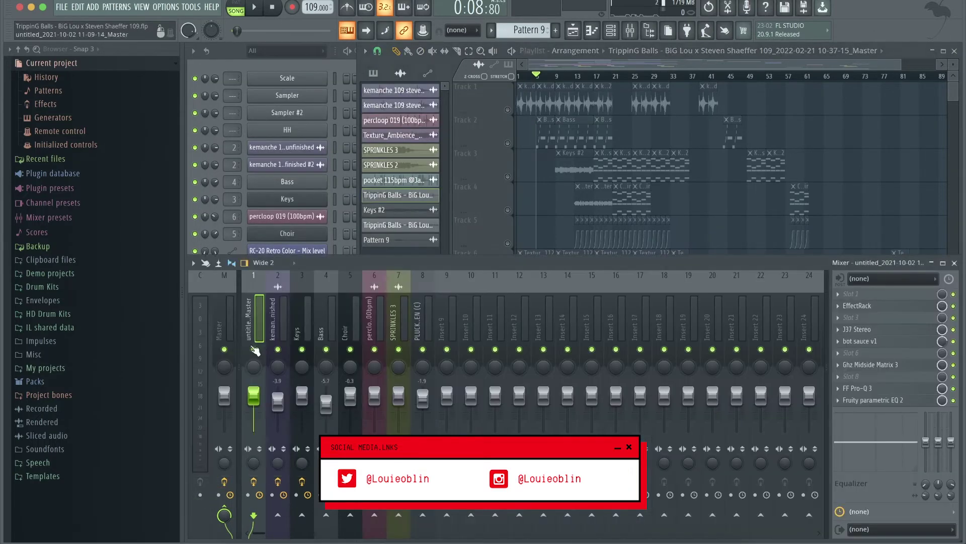
pyautogui.click(881, 308)
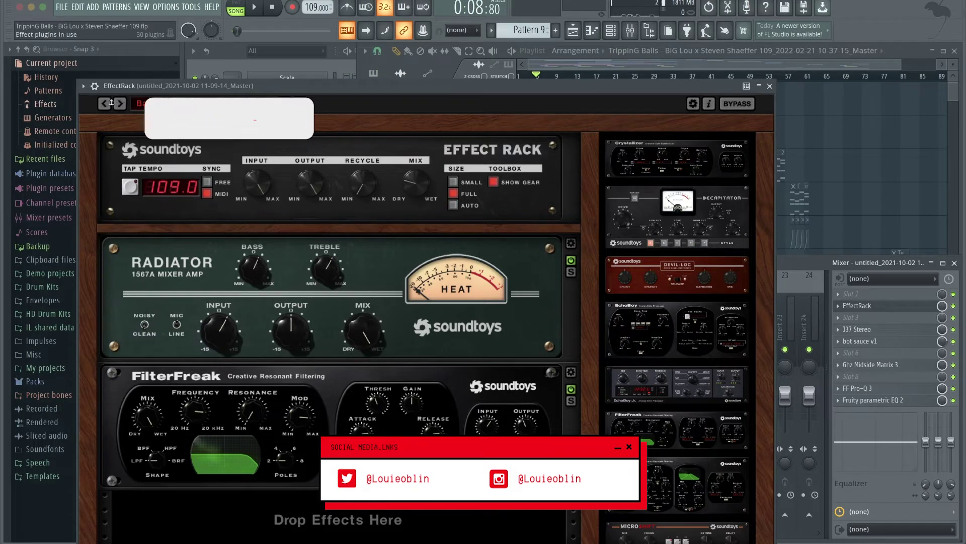
pyautogui.click(770, 86)
pyautogui.click(880, 330)
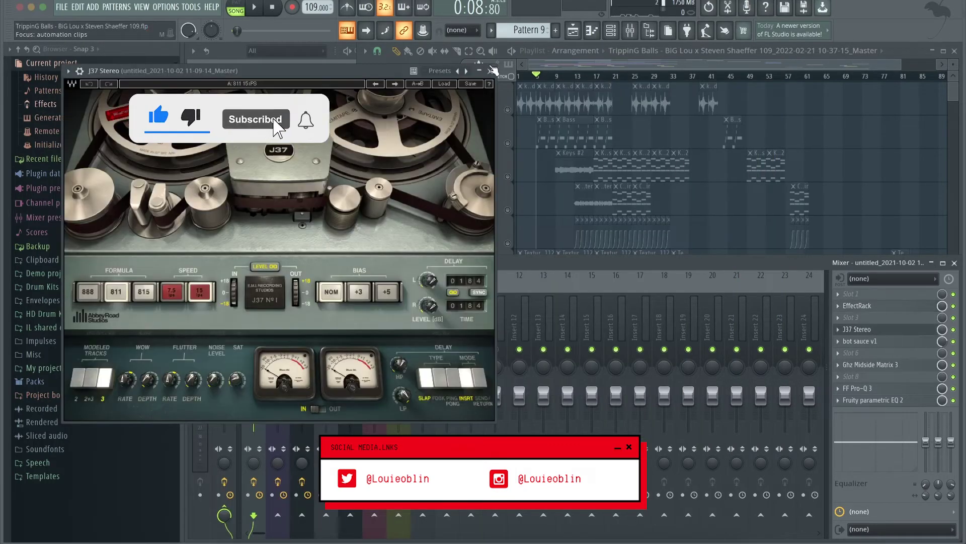
# Step: Close the J37 Stereo effect, then inspect bot sauce v1 and Ghz Midside Matrix 3 on the same mixer insert, closing each one
pyautogui.click(839, 326)
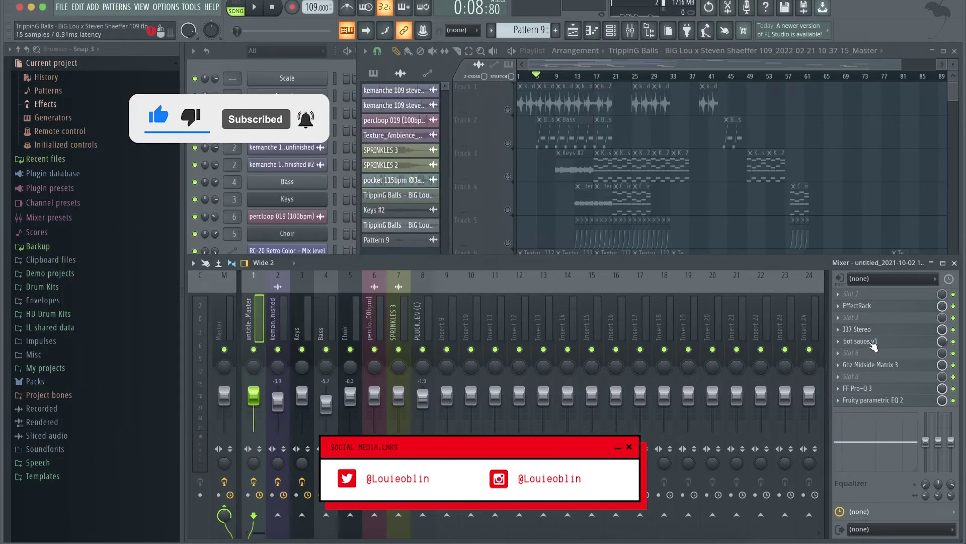
pyautogui.click(851, 341)
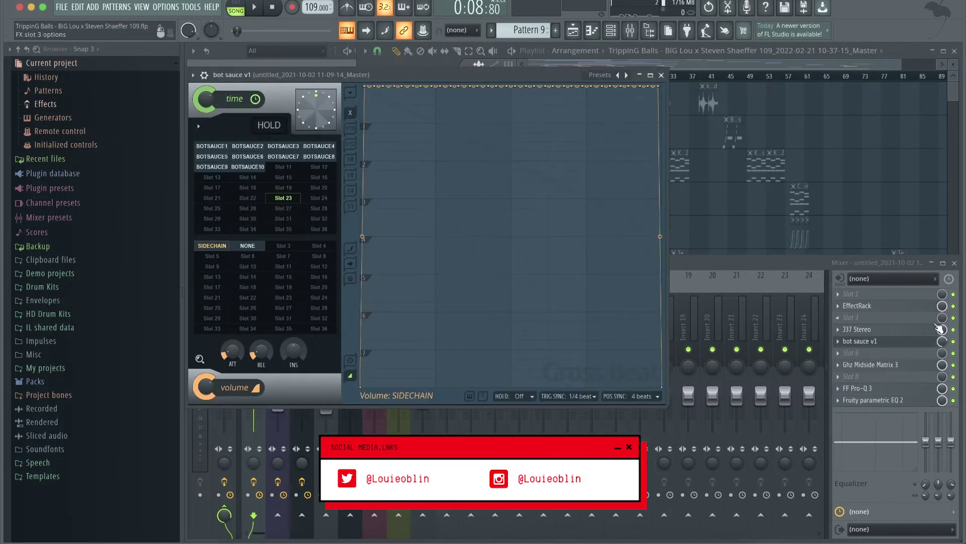
pyautogui.click(662, 76)
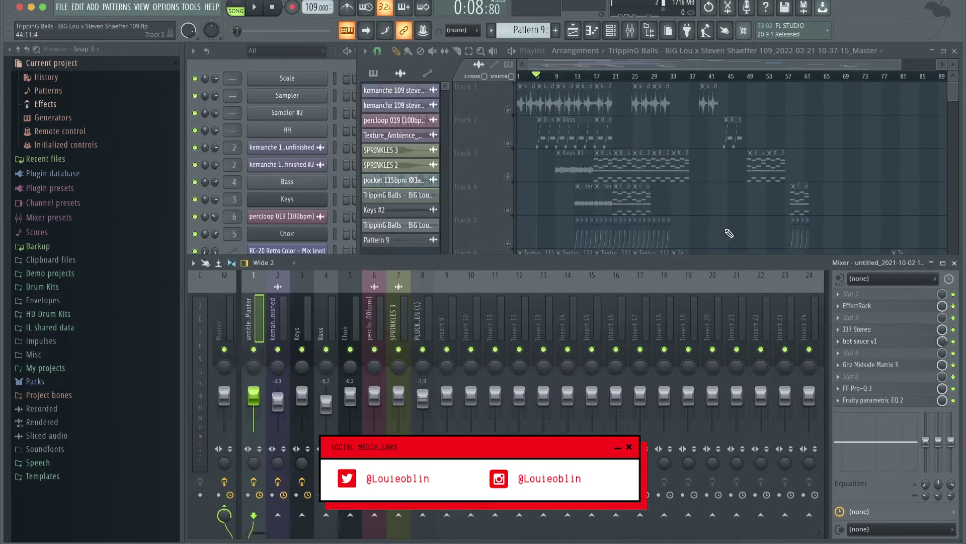
pyautogui.click(866, 364)
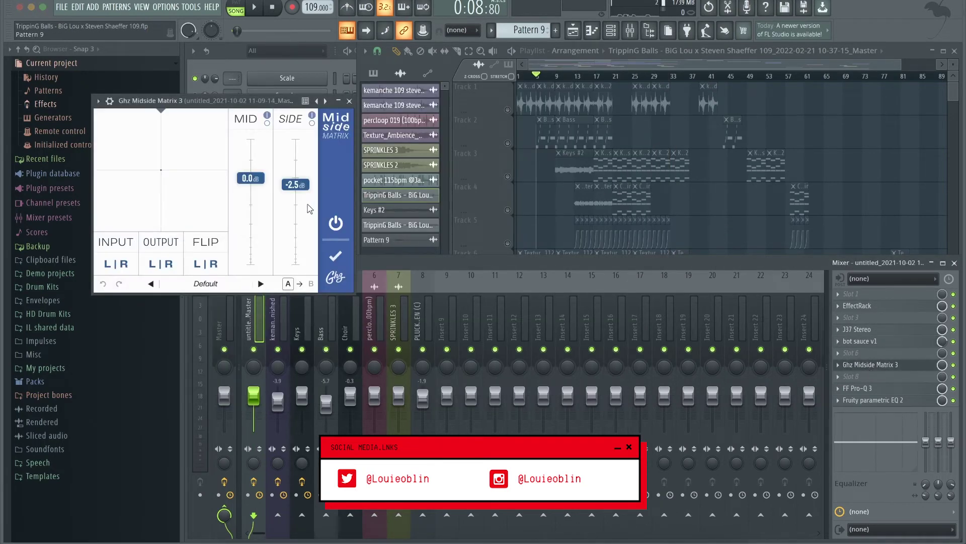
pyautogui.click(350, 101)
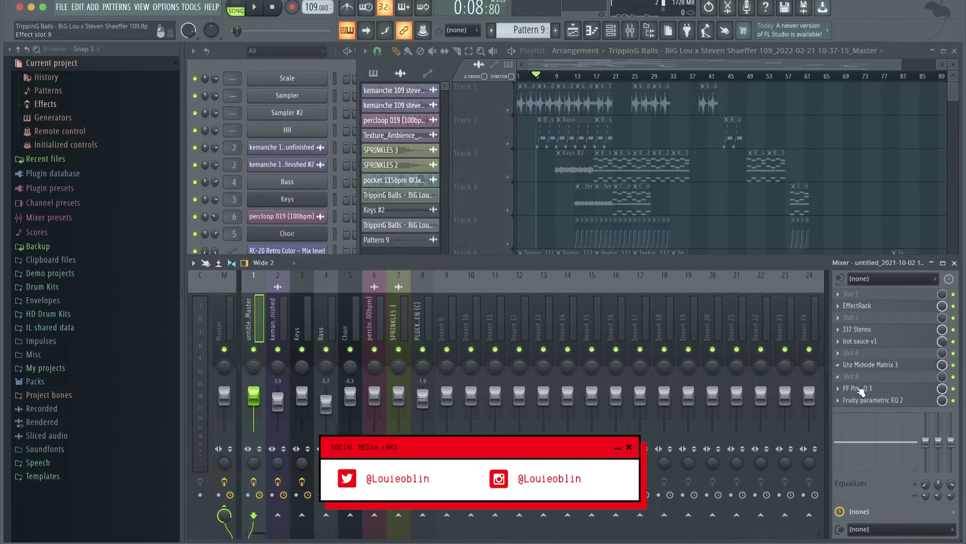
# Step: Inspect the FF Pro-Q 3 low-cut curve on the untitled master insert, close it and look over the playlist tracks
pyautogui.click(861, 388)
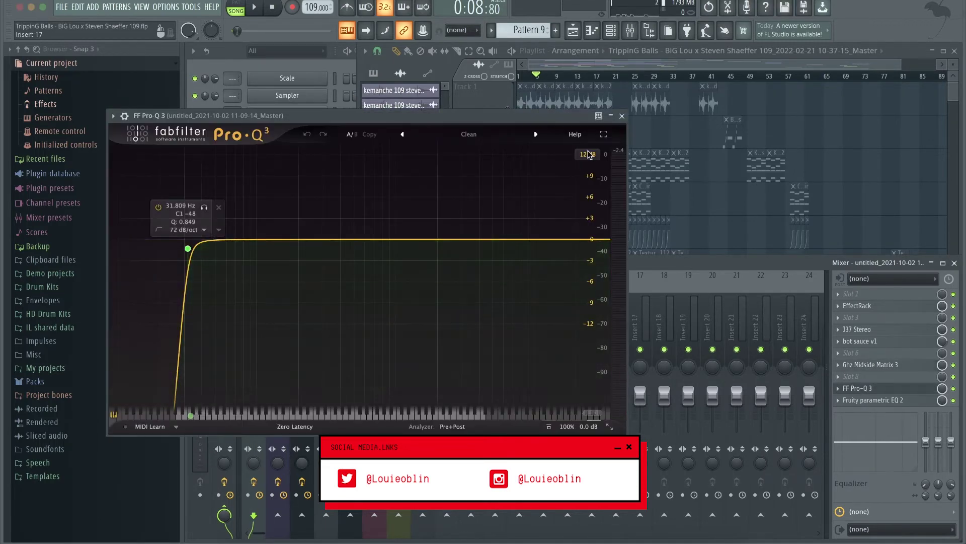
pyautogui.click(622, 115)
pyautogui.scroll(-4, 551, 202)
pyautogui.scroll(3, 551, 202)
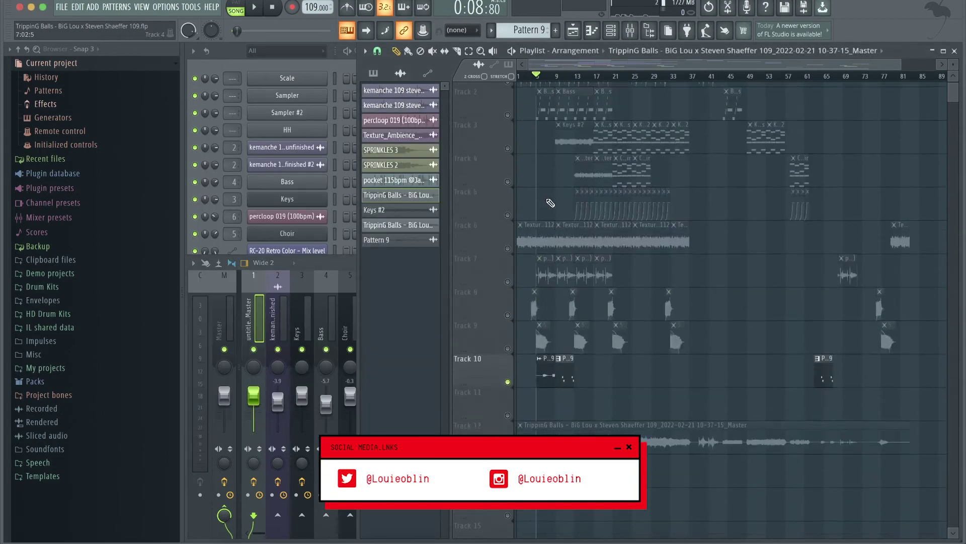
pyautogui.scroll(2, 550, 202)
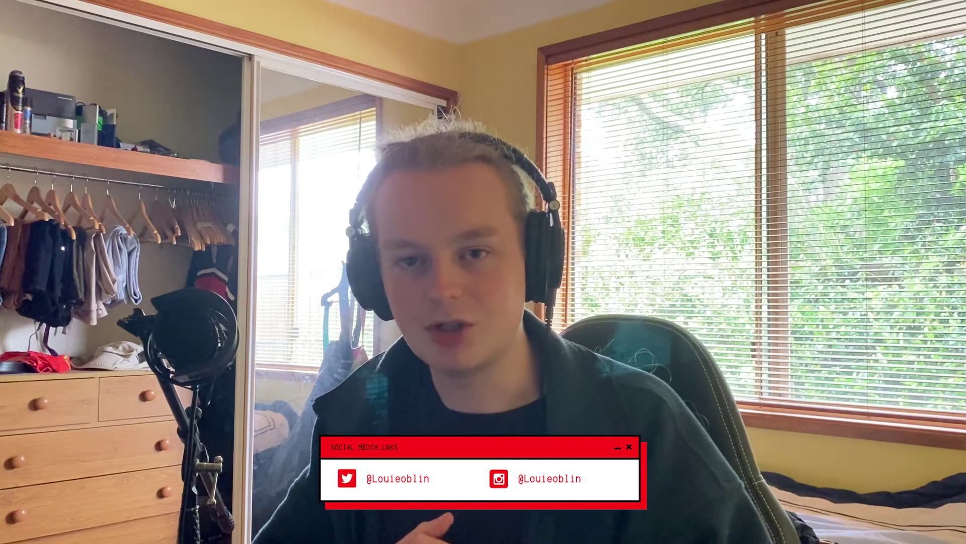